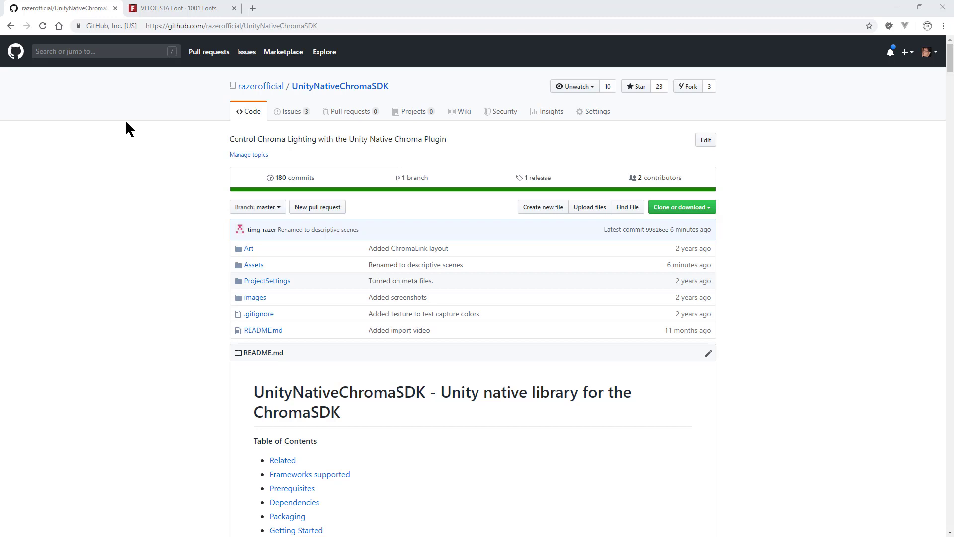
- Download the VELOCISTA font from 1001 Fonts and save it as velocista.zip in the UnityDemo Assets folder
{"action": "left_click", "coordinate": [180, 14]}
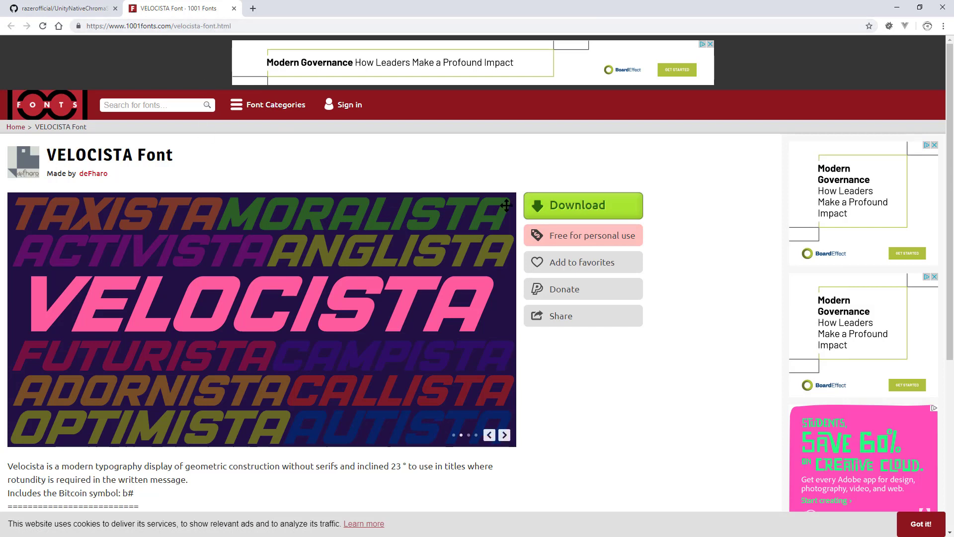
{"action": "left_click", "coordinate": [558, 212]}
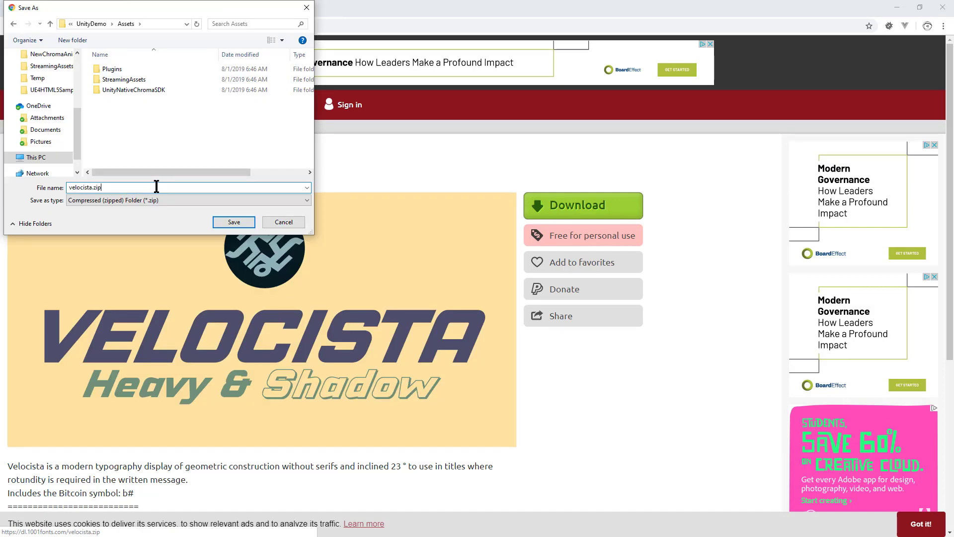
{"action": "left_click", "coordinate": [233, 222]}
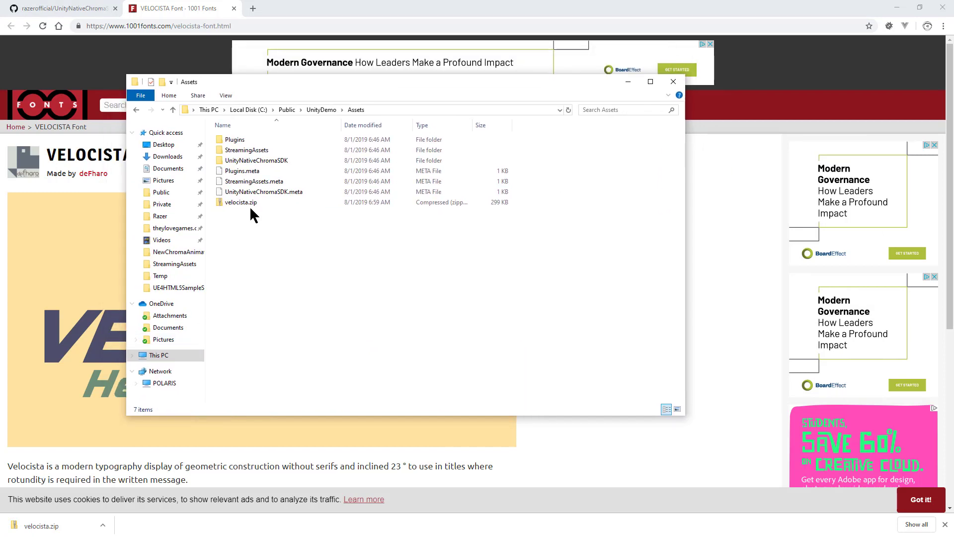
- Extract velocista.zip into its own velocista folder inside the Assets folder
{"action": "left_click", "coordinate": [250, 204]}
{"action": "right_click", "coordinate": [250, 203]}
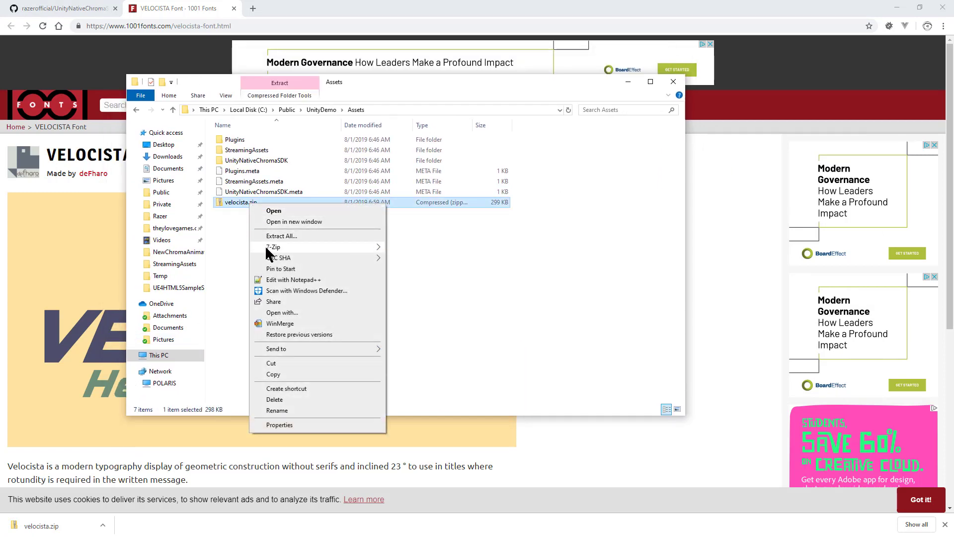
{"action": "mouse_move", "coordinate": [271, 249]}
{"action": "left_click", "coordinate": [430, 292]}
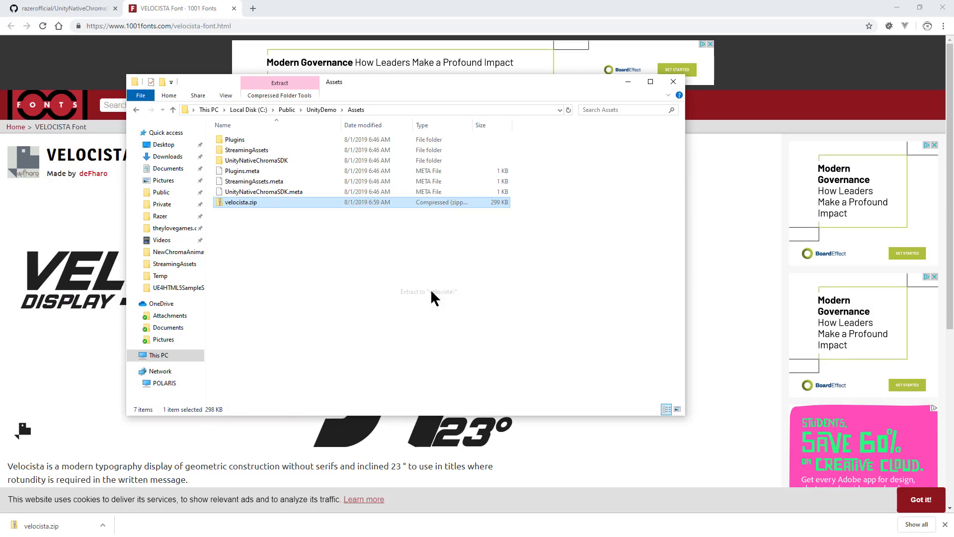
- Look through the extracted velocista folder for the TTF font file, and put the file window away
{"action": "double_click", "coordinate": [243, 213]}
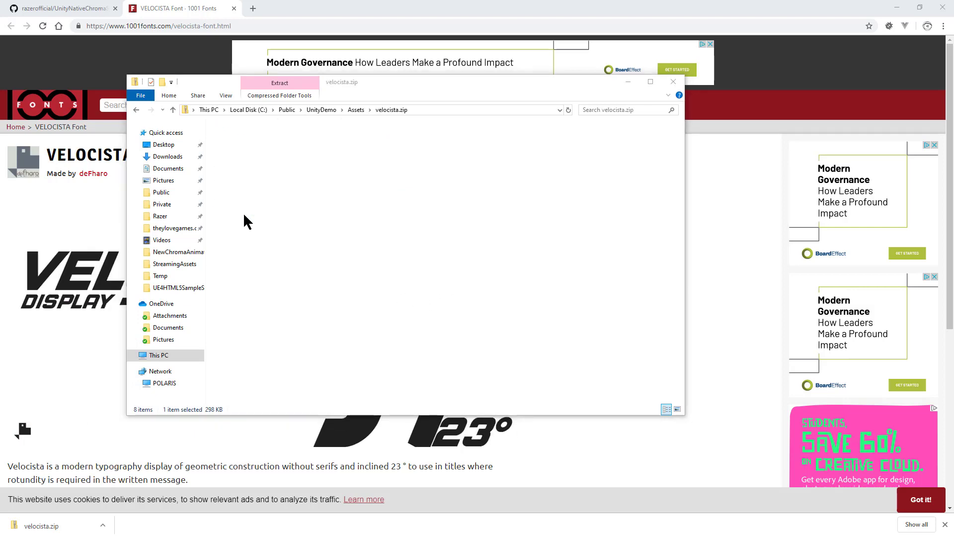
{"action": "left_click", "coordinate": [135, 109]}
{"action": "double_click", "coordinate": [239, 181]}
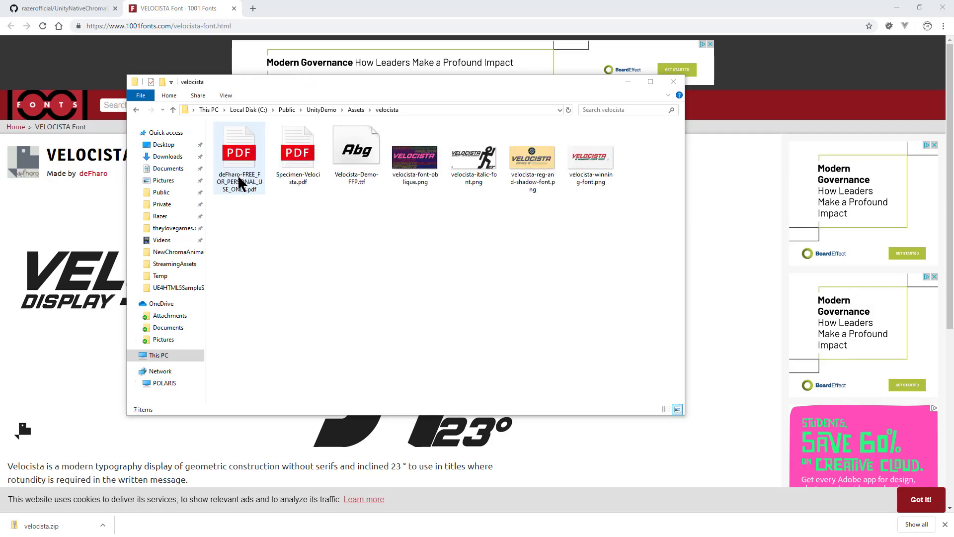
{"action": "left_click", "coordinate": [356, 109]}
{"action": "left_click", "coordinate": [628, 83]}
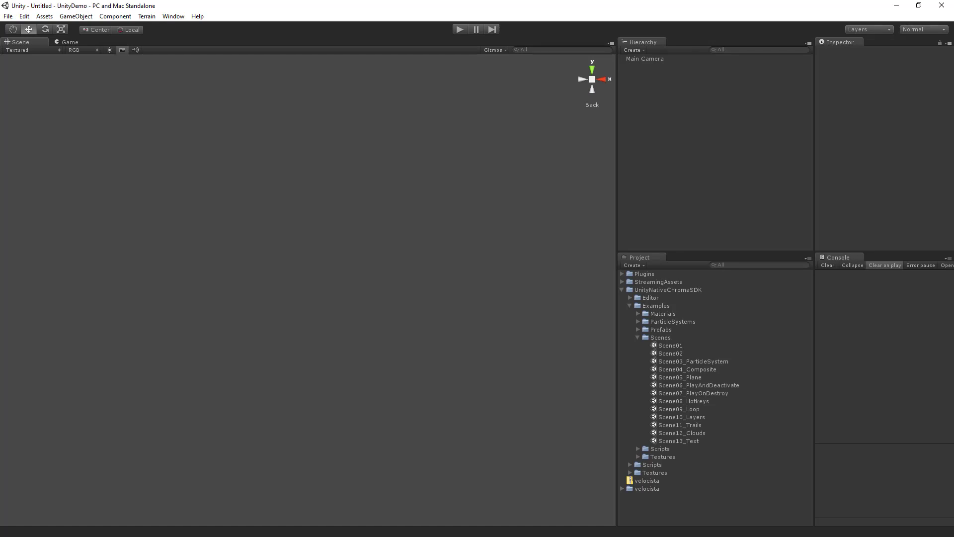
- In Unity, open the Scene13_Text scene from the UnityNativeChromaSDK example scenes
{"action": "left_click", "coordinate": [667, 290]}
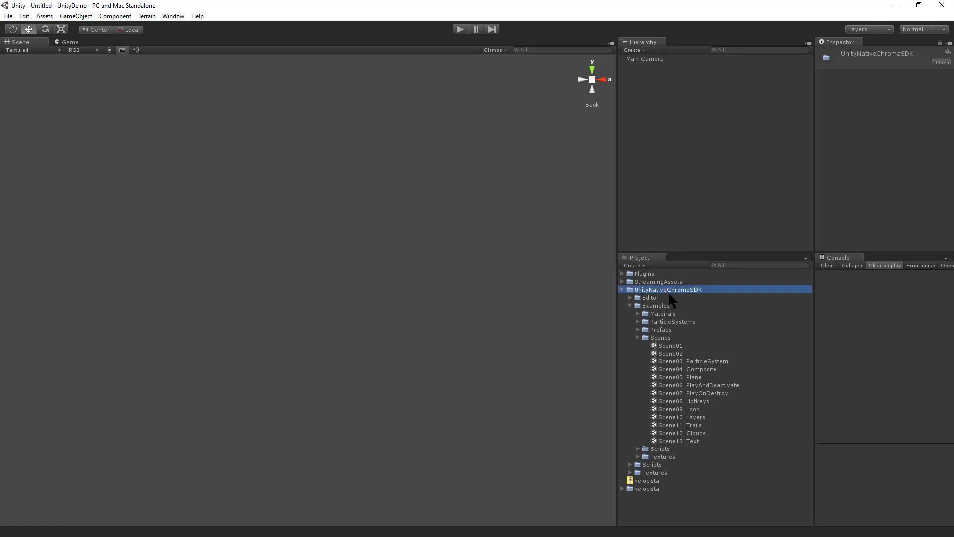
{"action": "left_click", "coordinate": [663, 307]}
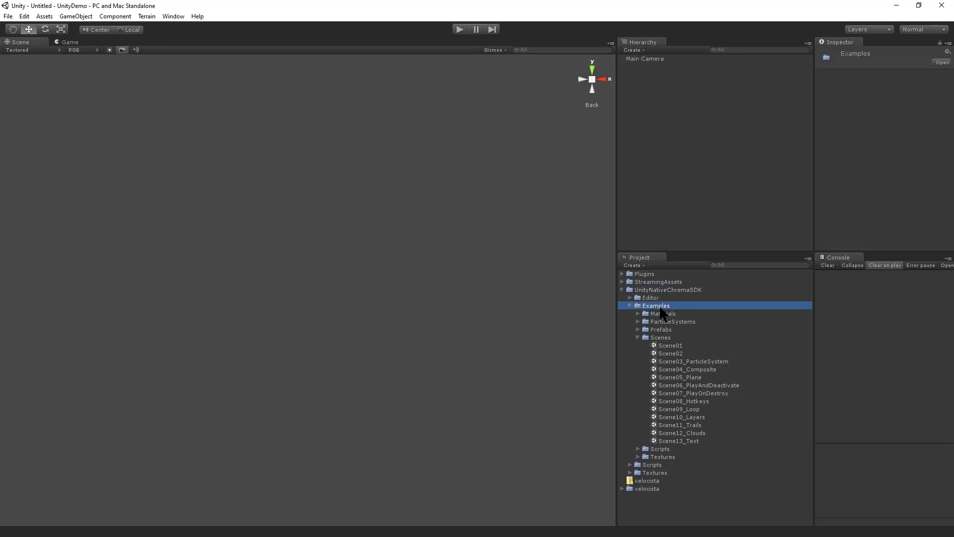
{"action": "left_click", "coordinate": [663, 338]}
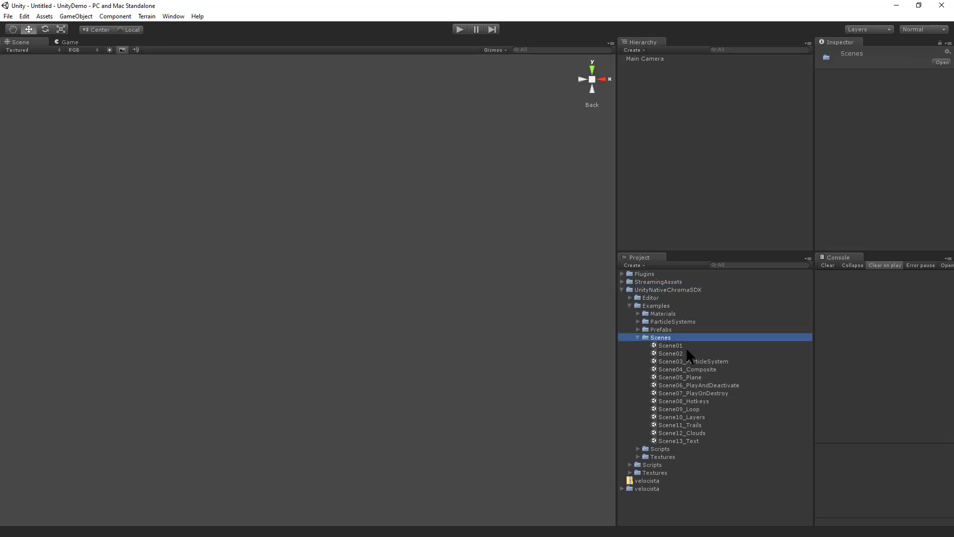
{"action": "double_click", "coordinate": [695, 440]}
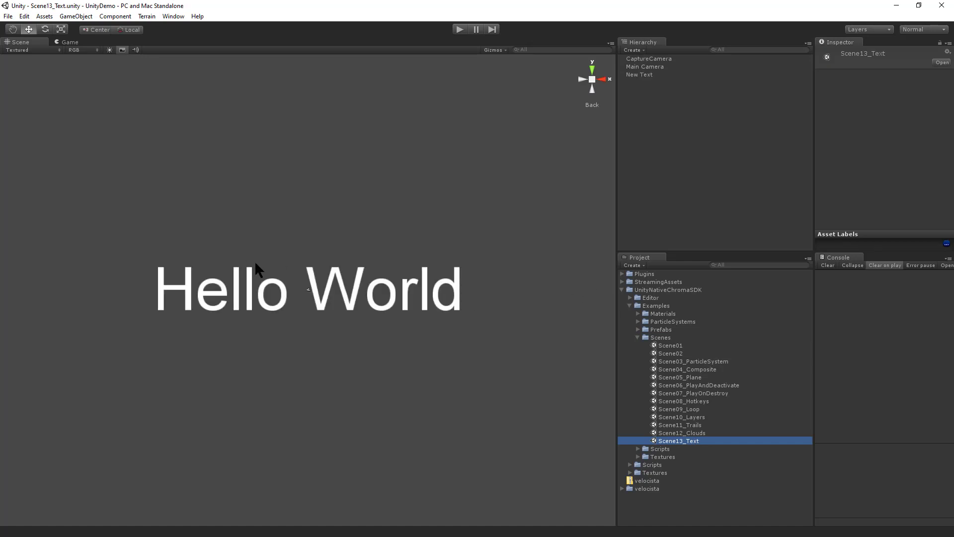
- Change the font of the New Text object's Text Mesh to Velocista-Demo-FFP
{"action": "left_click", "coordinate": [646, 74]}
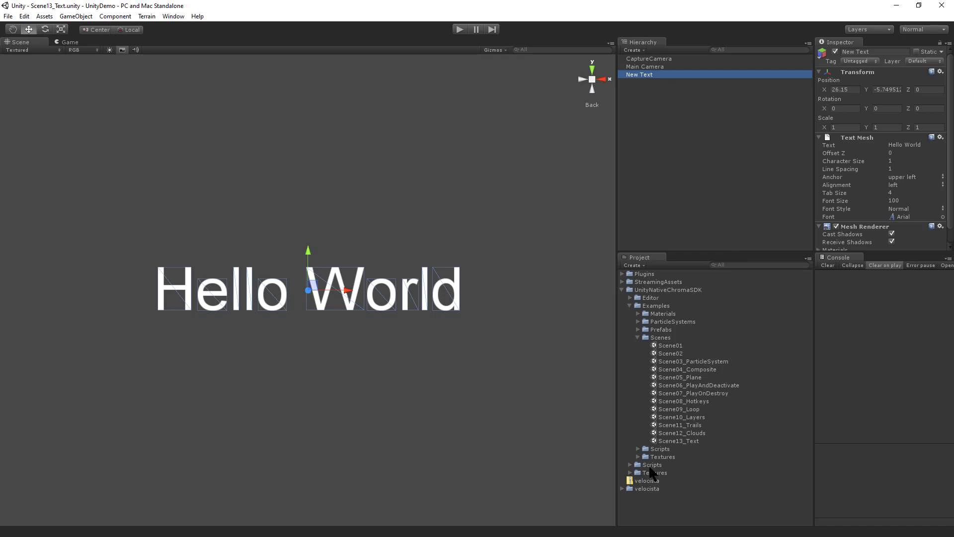
{"action": "left_click", "coordinate": [622, 487]}
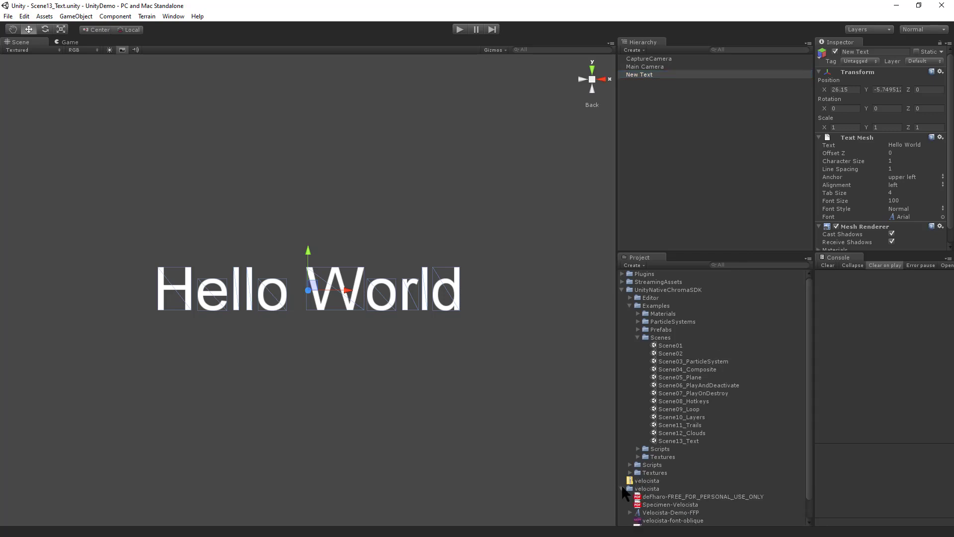
{"action": "scroll", "coordinate": [669, 463], "scroll_direction": "down", "scroll_amount": 1}
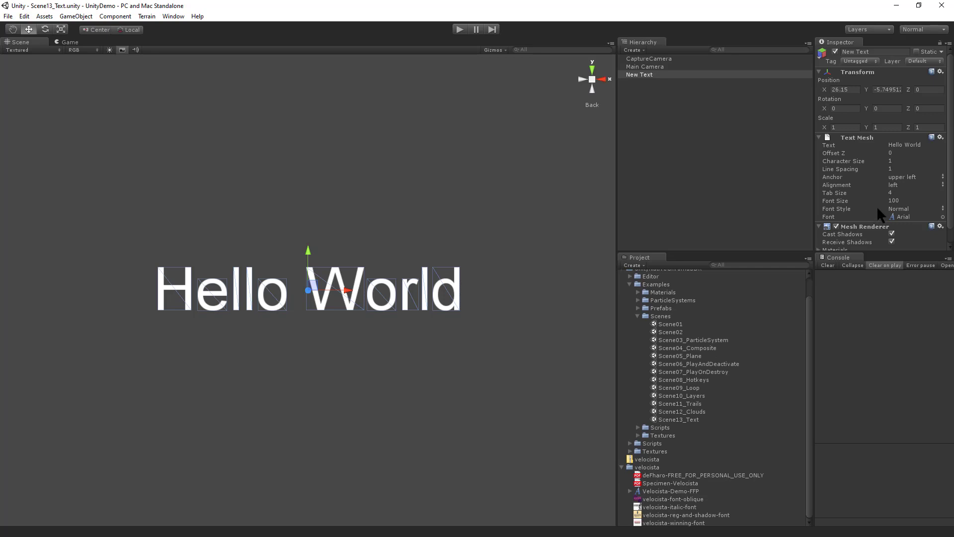
{"action": "scroll", "coordinate": [885, 197], "scroll_direction": "down", "scroll_amount": 1}
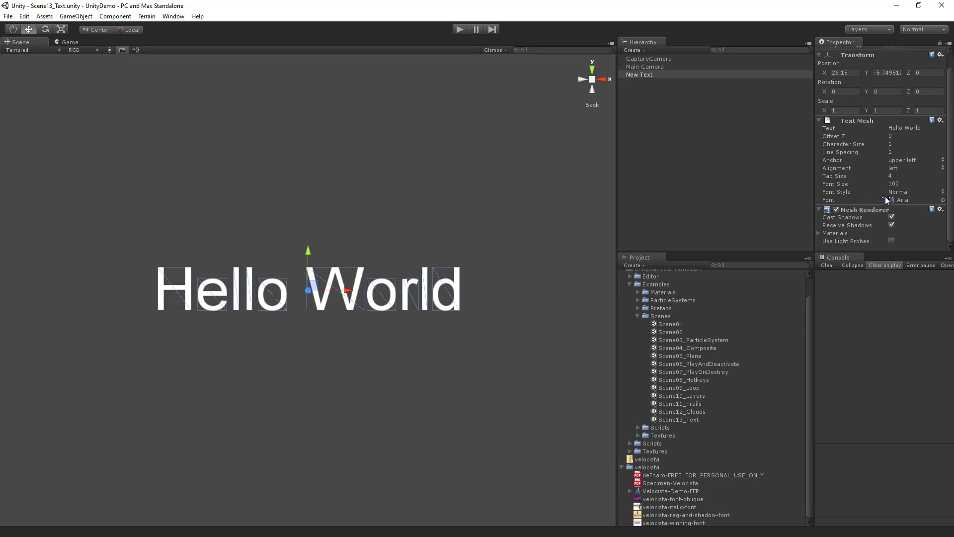
{"action": "left_click", "coordinate": [942, 200]}
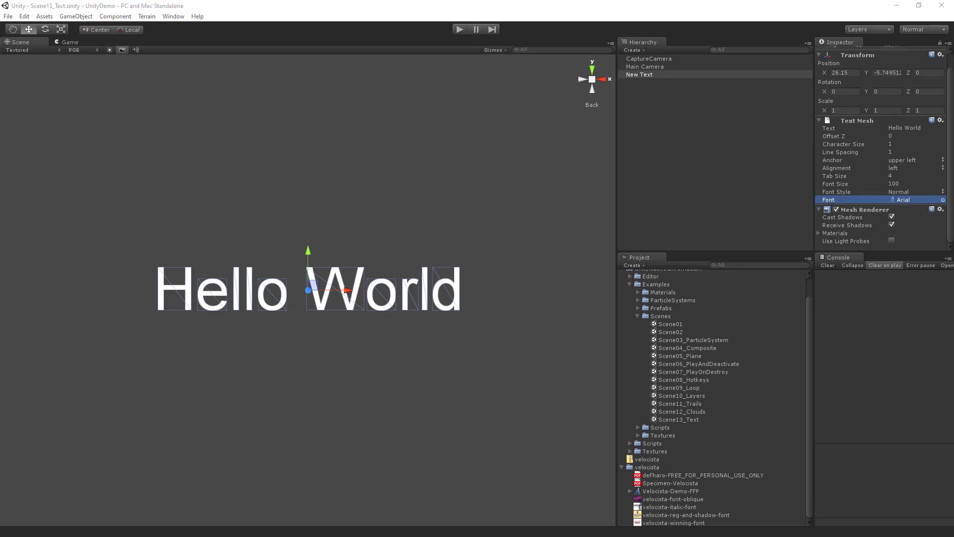
{"action": "left_click", "coordinate": [516, 187]}
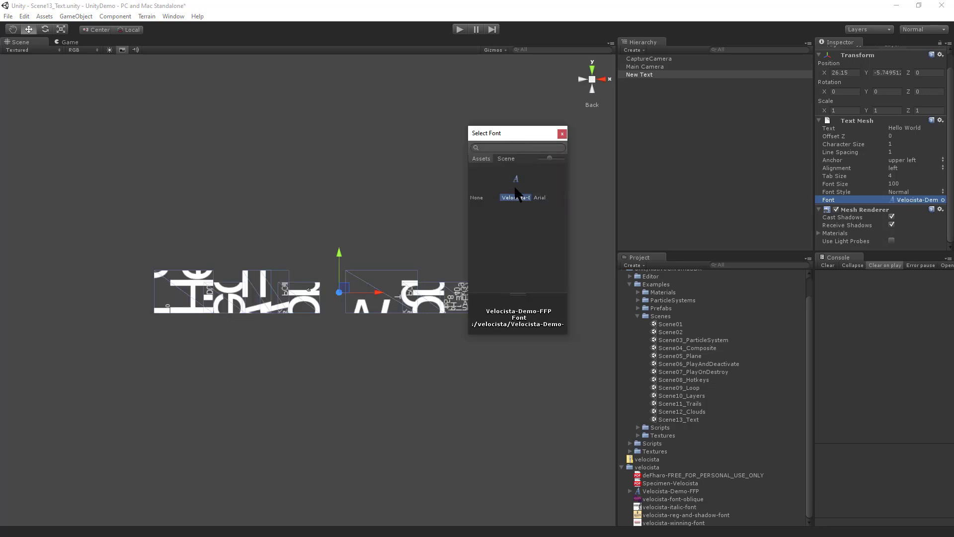
{"action": "left_click", "coordinate": [562, 133]}
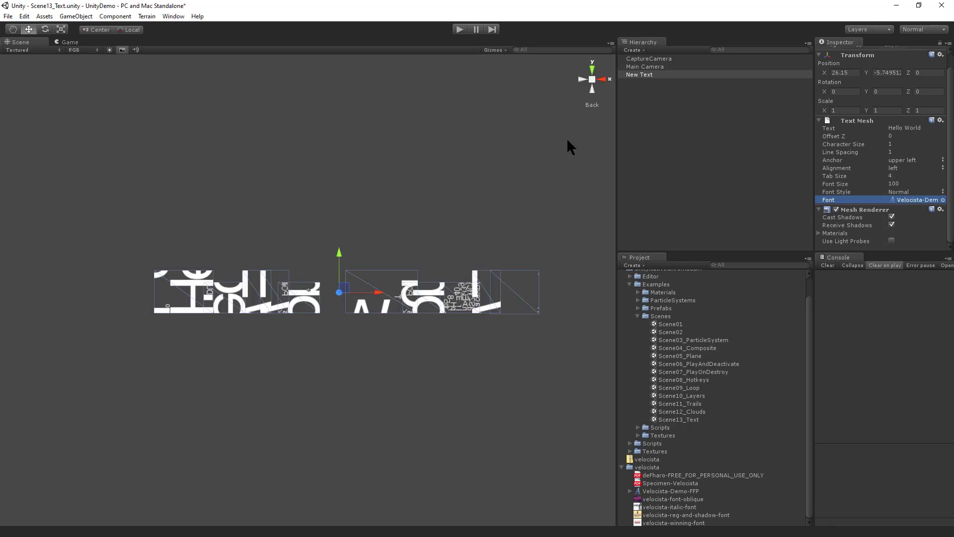
- Assign the Velocista font's Font Material to Element 0 of the New Text object's Mesh Renderer materials
{"action": "left_click", "coordinate": [818, 233]}
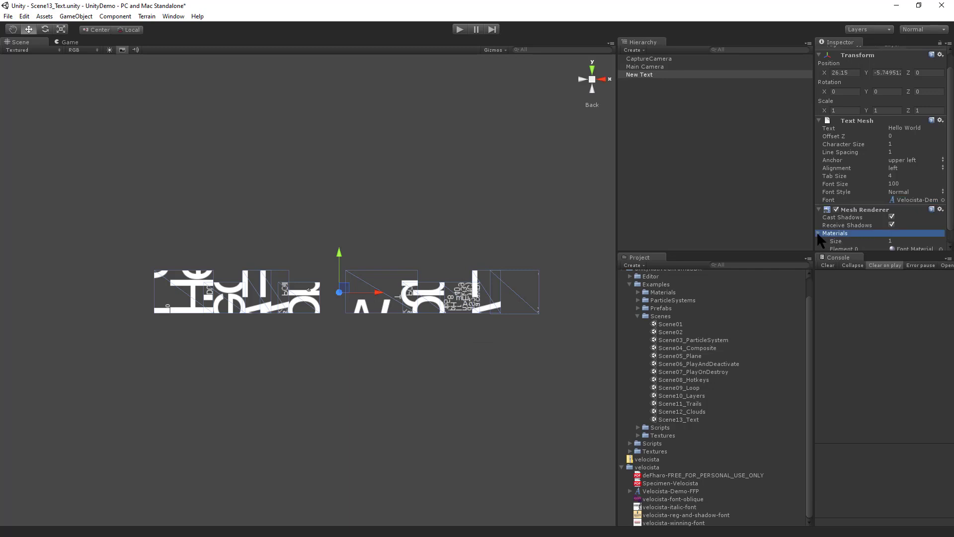
{"action": "scroll", "coordinate": [871, 229], "scroll_direction": "down", "scroll_amount": 1}
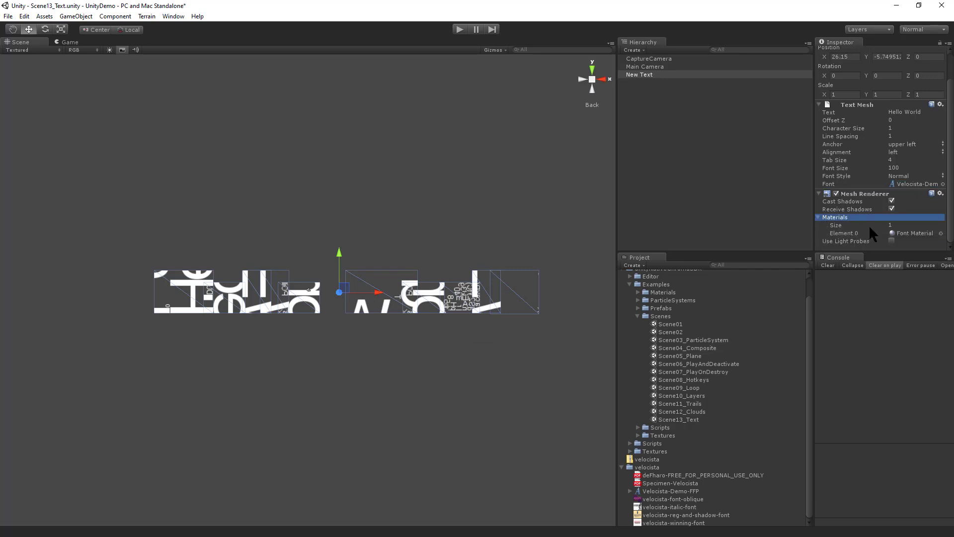
{"action": "left_click", "coordinate": [940, 233]}
{"action": "left_click", "coordinate": [562, 133]}
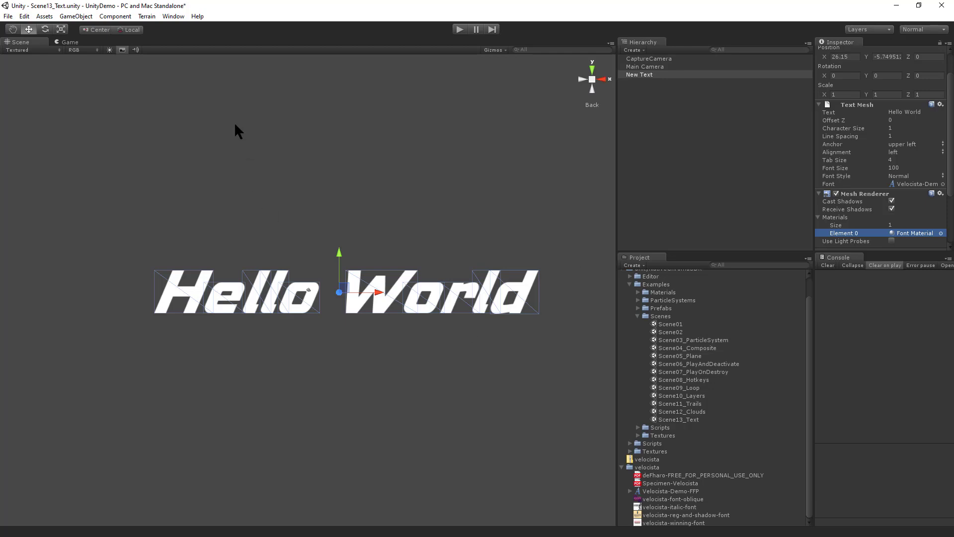
- Open the ChromaSDK Capture Chroma window and dock it beside the scene view
{"action": "left_click", "coordinate": [170, 16]}
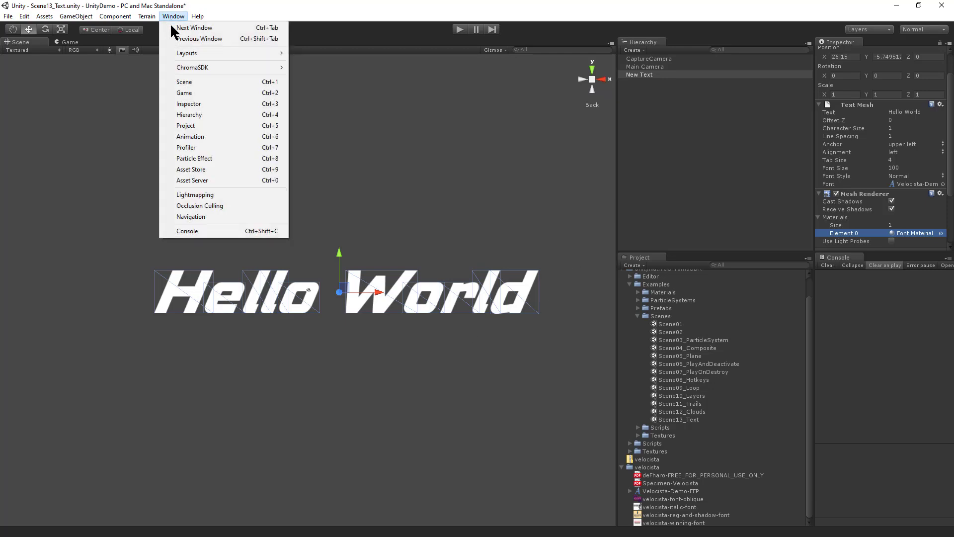
{"action": "mouse_move", "coordinate": [180, 71]}
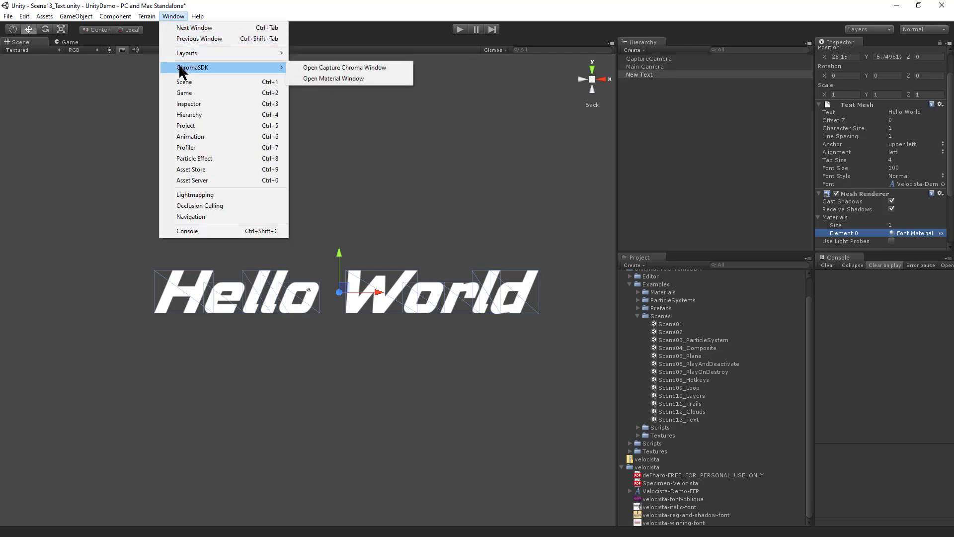
{"action": "left_click", "coordinate": [318, 67]}
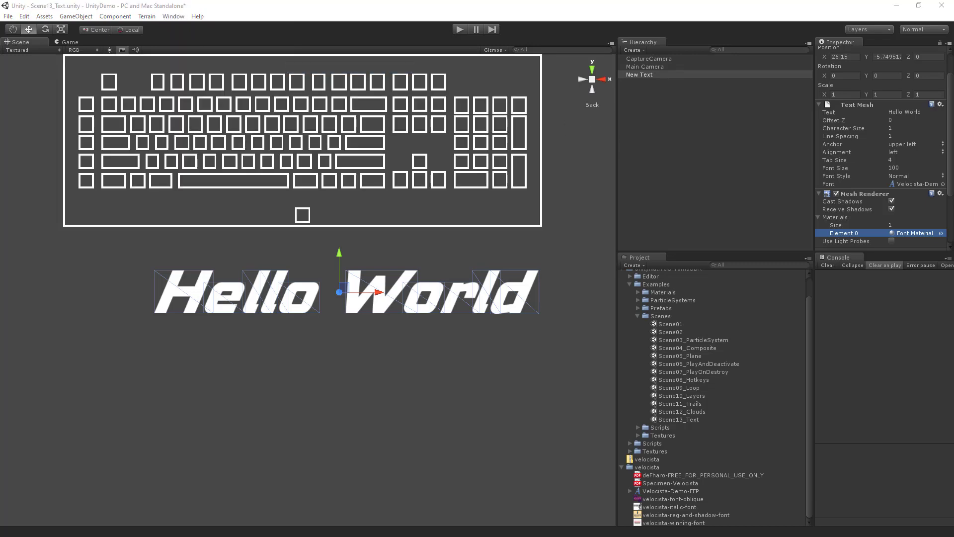
{"action": "left_click_drag", "start_coordinate": [953, 142], "coordinate": [543, 166]}
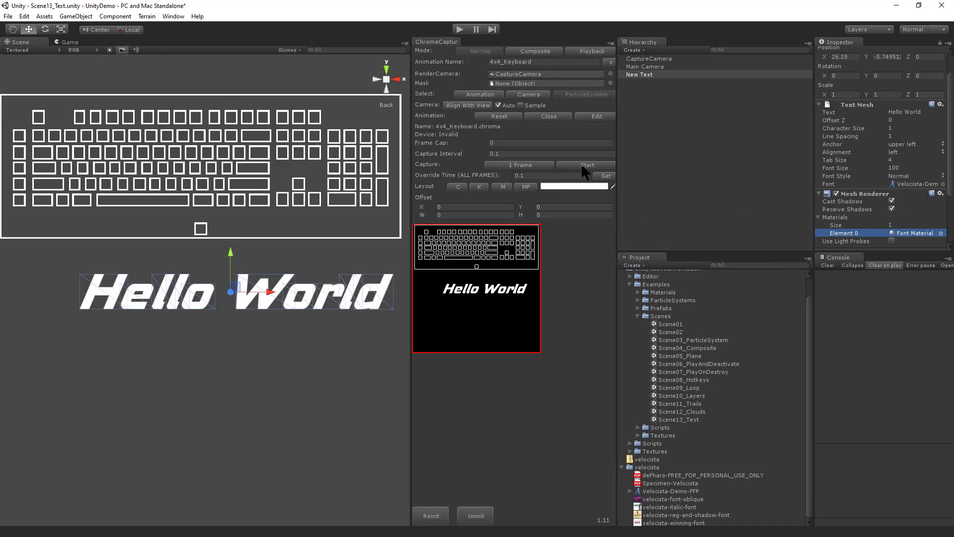
- Assign CaptureCamera as the capture window's RenderCamera and name the animation Text_Keyboard
{"action": "left_click", "coordinate": [660, 58]}
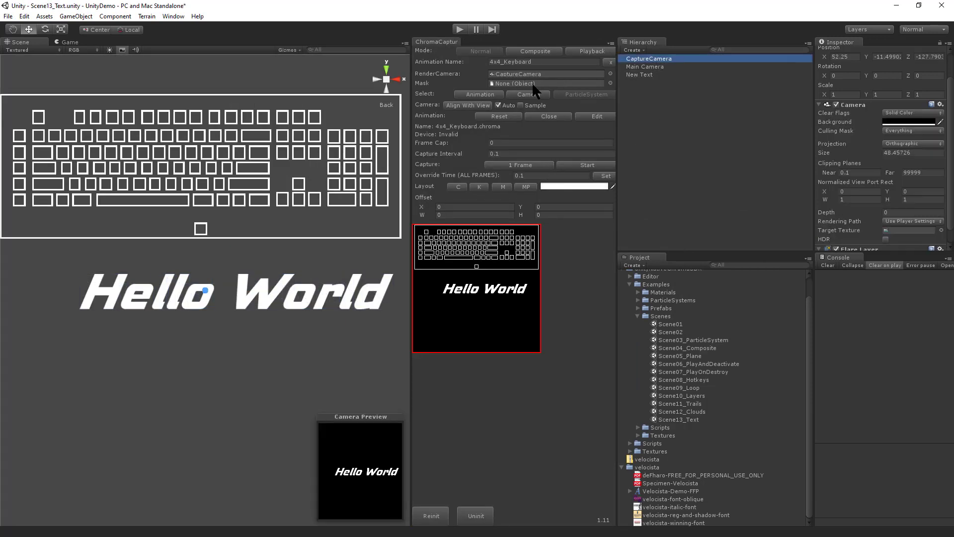
{"action": "left_click_drag", "start_coordinate": [638, 59], "coordinate": [568, 73]}
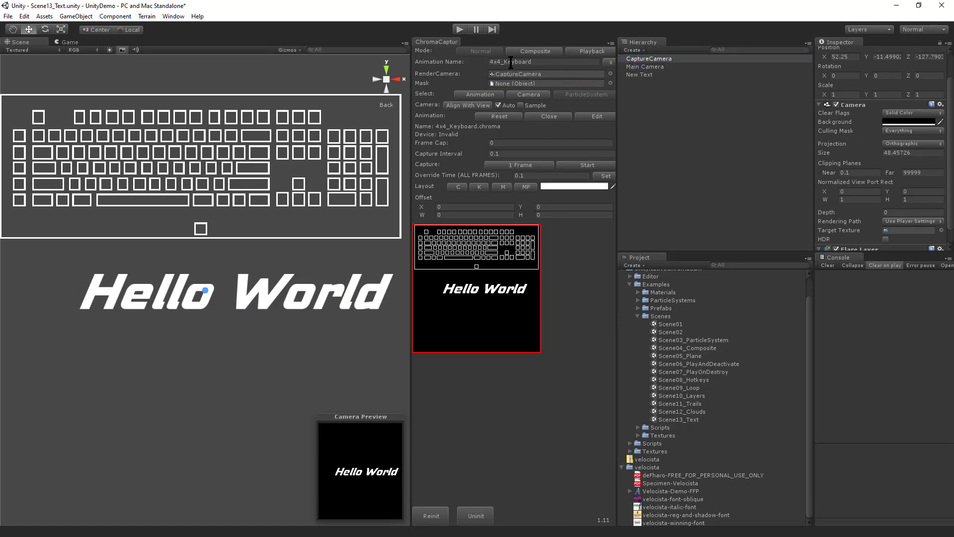
{"action": "left_click", "coordinate": [507, 62]}
{"action": "left_click", "coordinate": [500, 62]}
{"action": "key", "text": "shift+Home"}
{"action": "type", "text": "Text"}
- Capture one frame to create the Text_Keyboard animation and switch its device to Keyboard
{"action": "left_click_drag", "start_coordinate": [409, 329], "coordinate": [583, 329]}
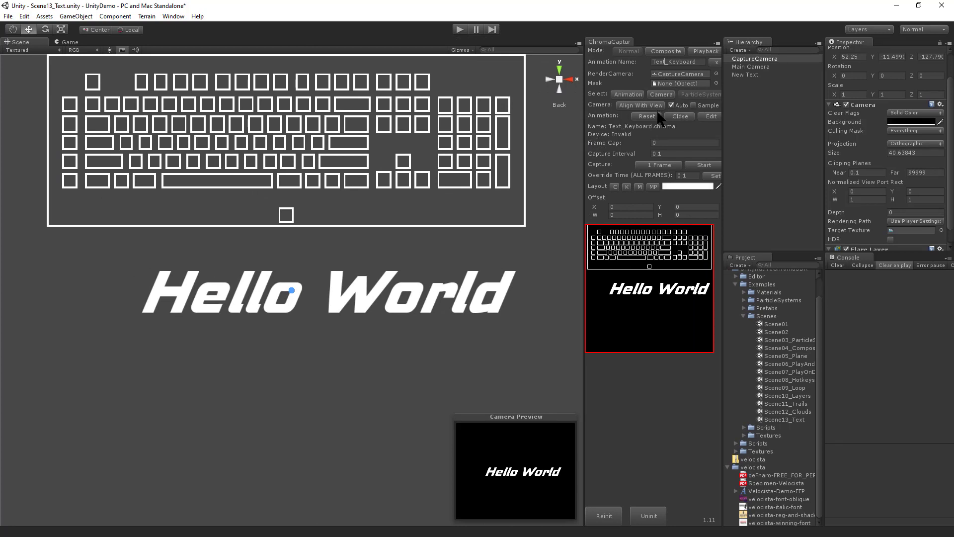
{"action": "left_click", "coordinate": [663, 165]}
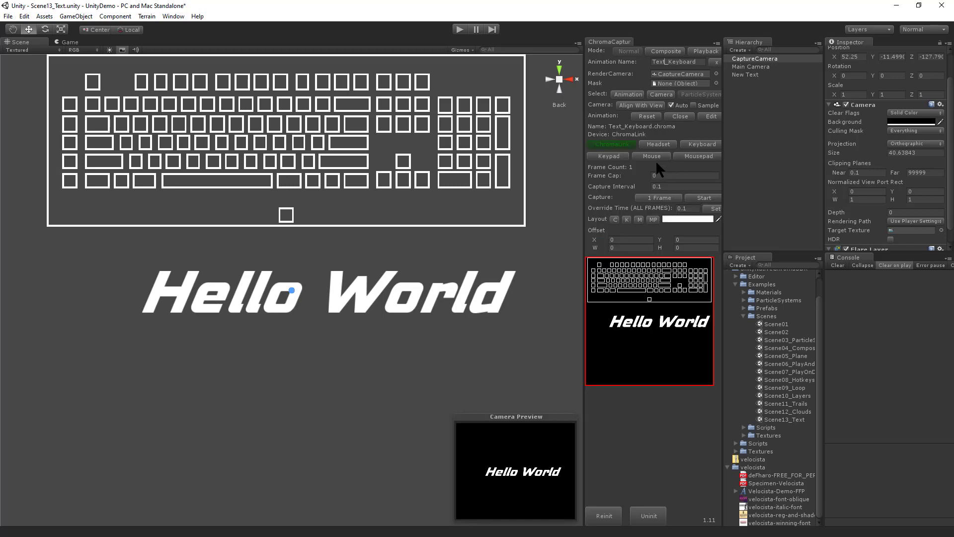
{"action": "left_click", "coordinate": [693, 144]}
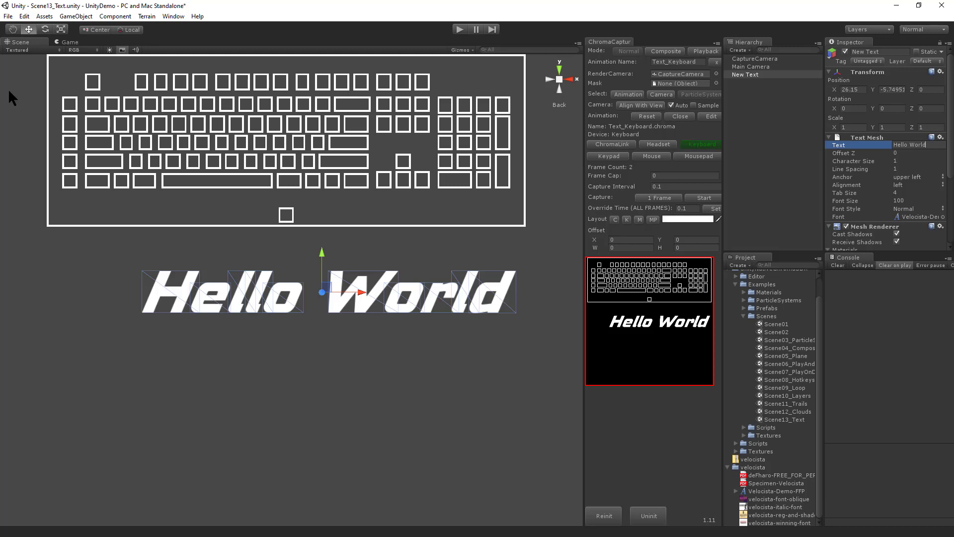
- Position and enlarge Hello World over the keyboard layout by reframing the scene view, capturing single frames at different framings
{"action": "left_click", "coordinate": [13, 29]}
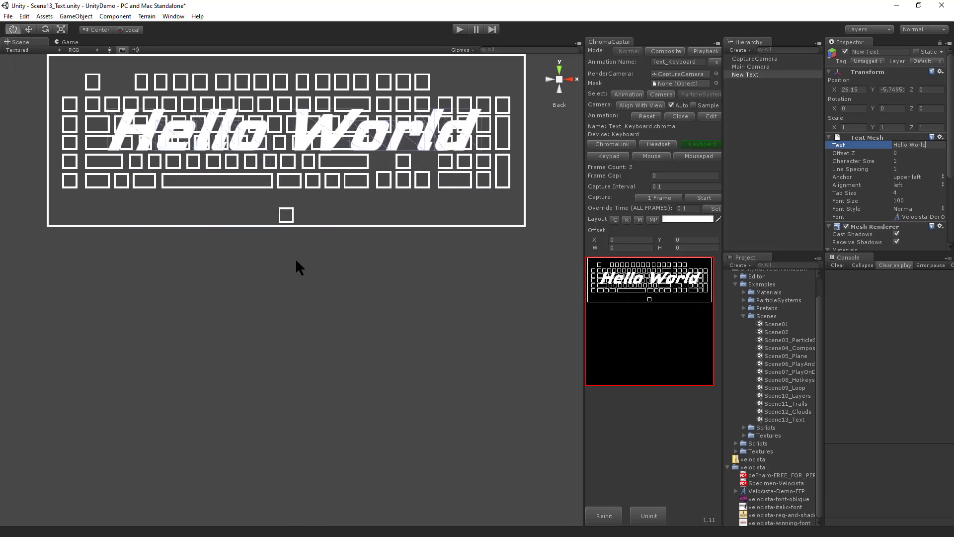
{"action": "left_click", "coordinate": [659, 199]}
{"action": "key", "text": "alt+Tab"}
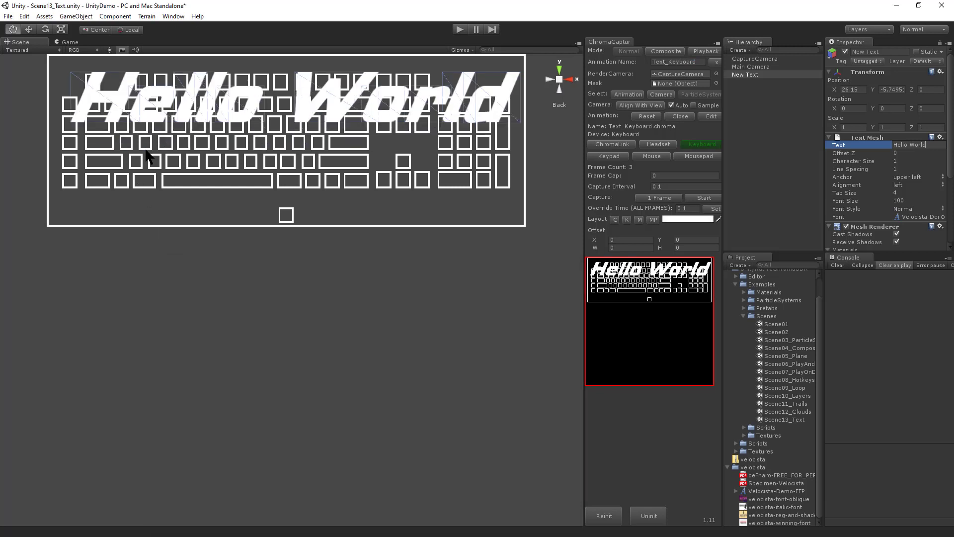
{"action": "left_click", "coordinate": [739, 74]}
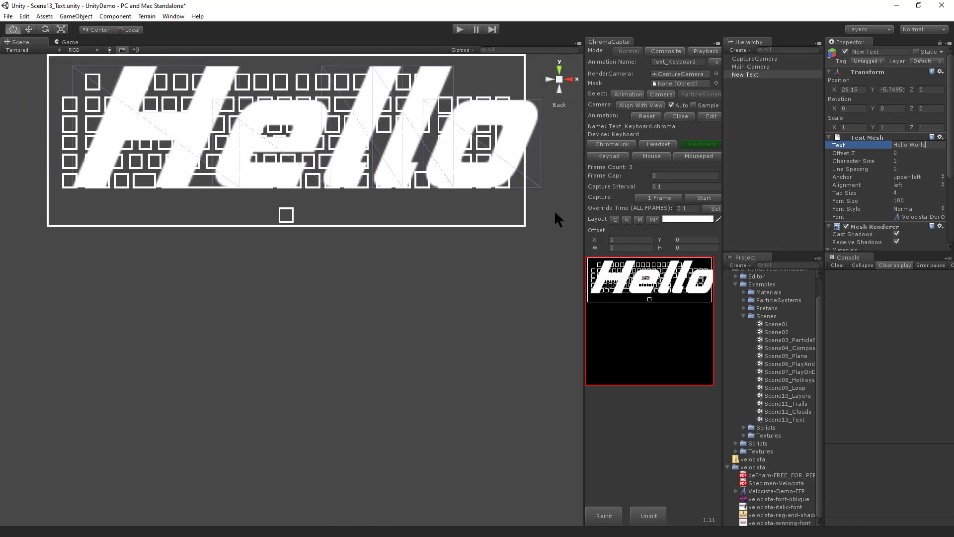
{"action": "left_click", "coordinate": [661, 198]}
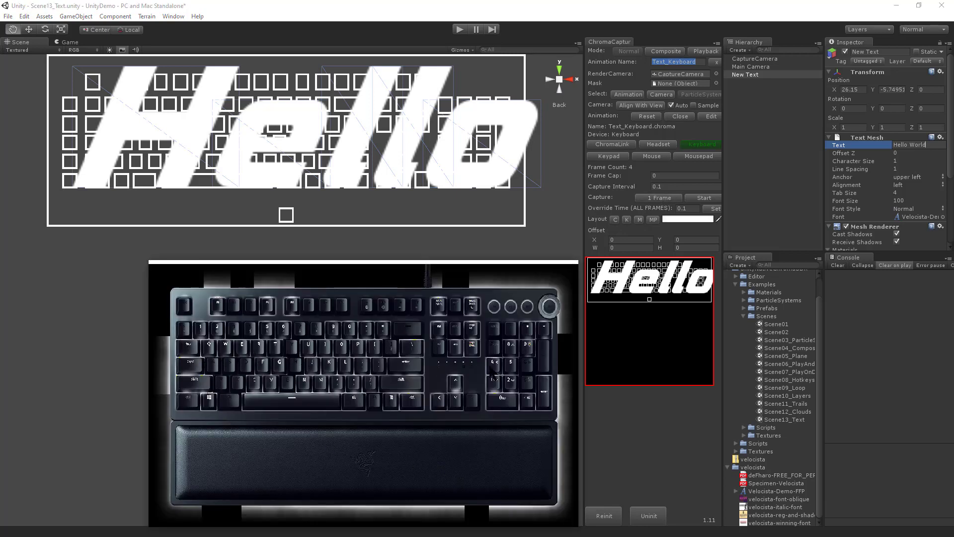
- Change the Text Mesh text to HELLO WORLD and capture one frame to preview it on the keyboard
{"action": "right_click", "coordinate": [407, 204]}
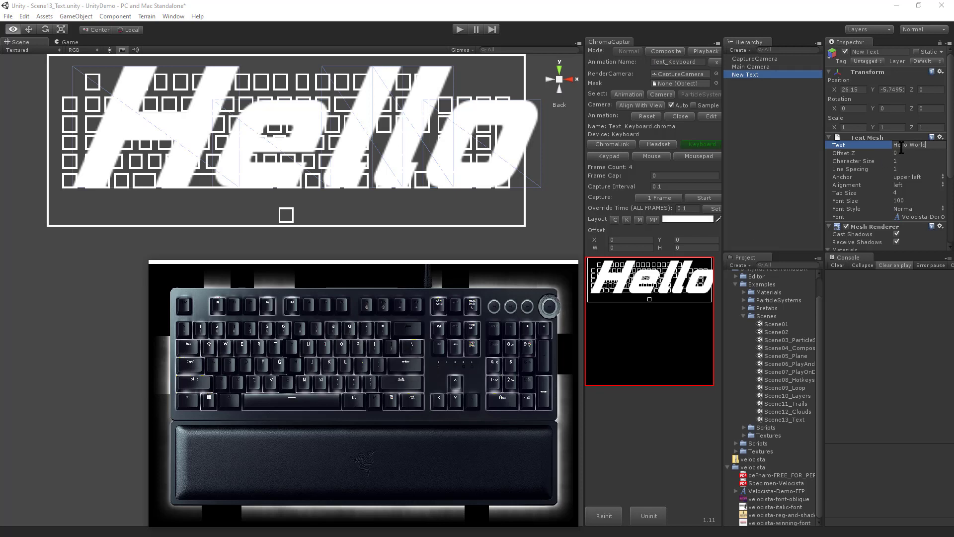
{"action": "key", "text": "alt+Tab"}
{"action": "key", "text": "ctrl+a"}
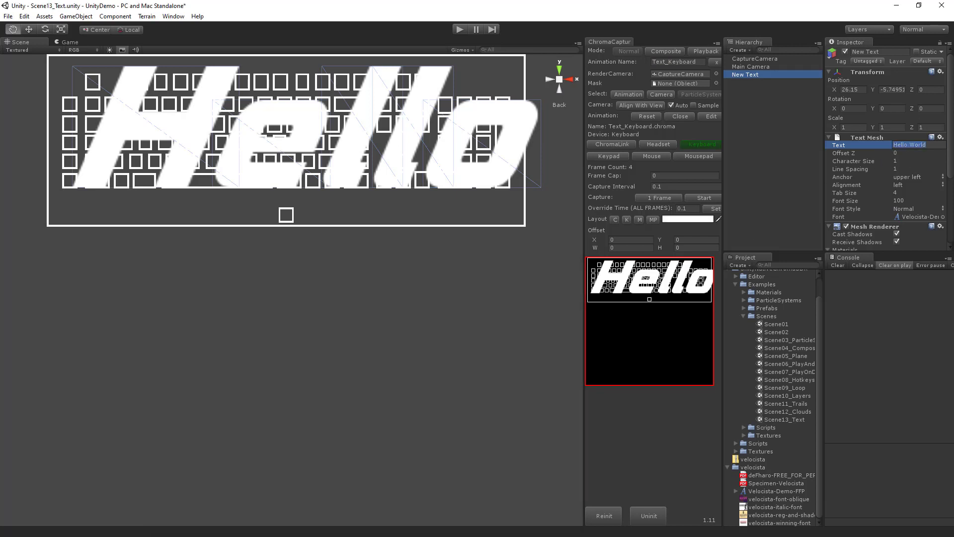
{"action": "type", "text": "HELLO WO"}
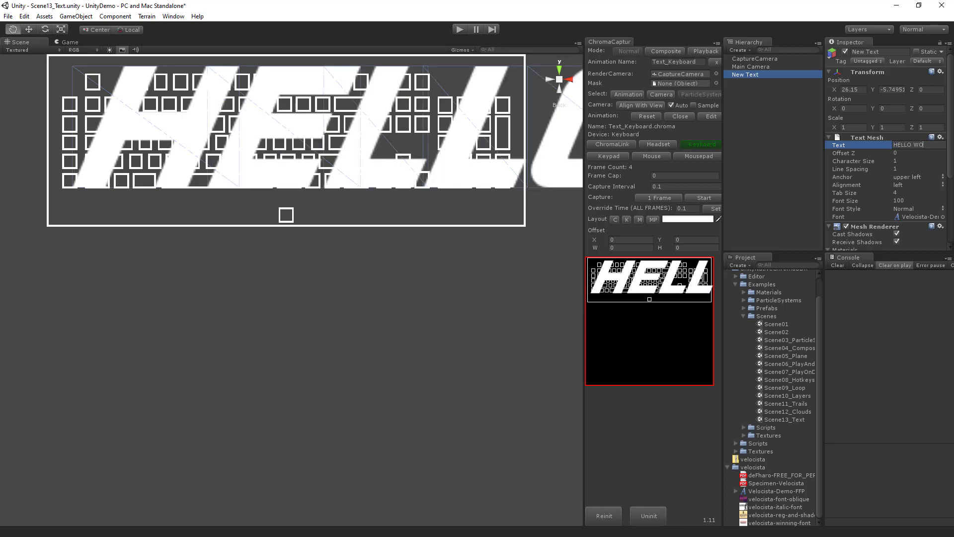
{"action": "type", "text": "RLD"}
{"action": "key", "text": "Return"}
{"action": "left_click", "coordinate": [666, 195]}
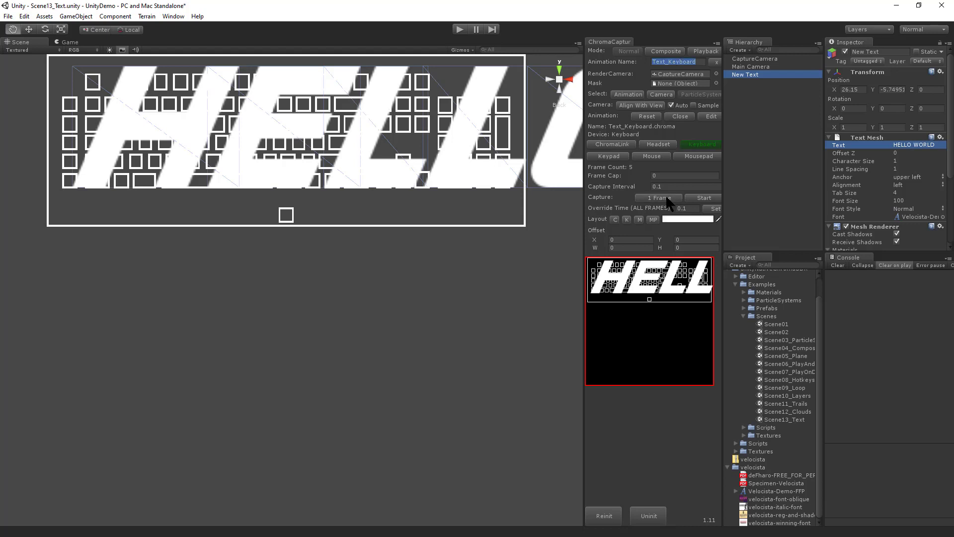
{"action": "key", "text": "alt+Tab"}
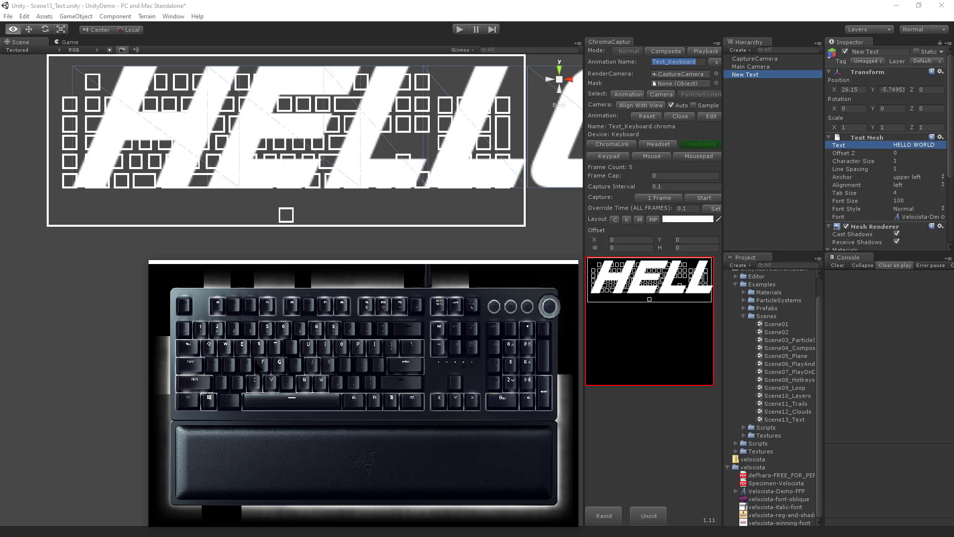
- Space out the letters of HELLO WORLD in the Text Mesh and capture another single frame
{"action": "left_click", "coordinate": [911, 145]}
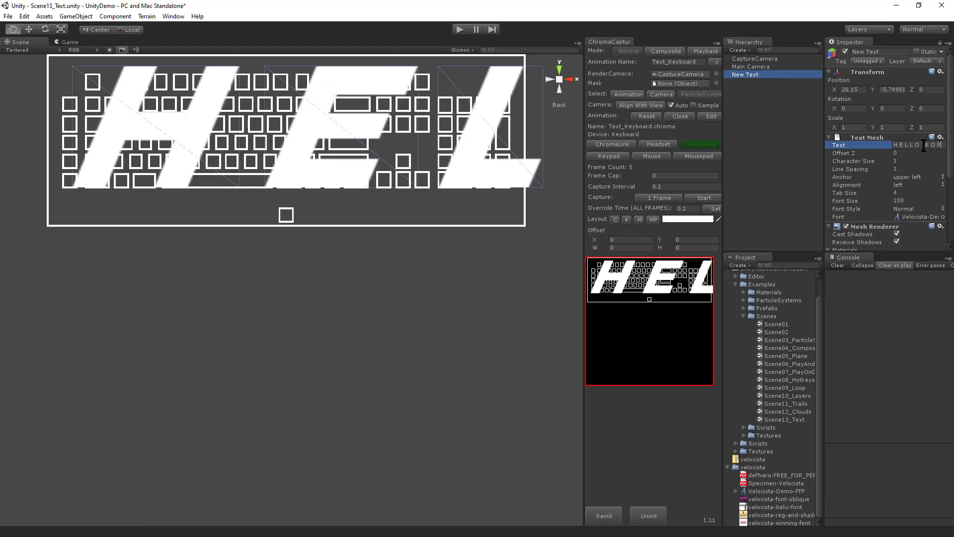
{"action": "key", "text": "Return"}
{"action": "left_click", "coordinate": [660, 198]}
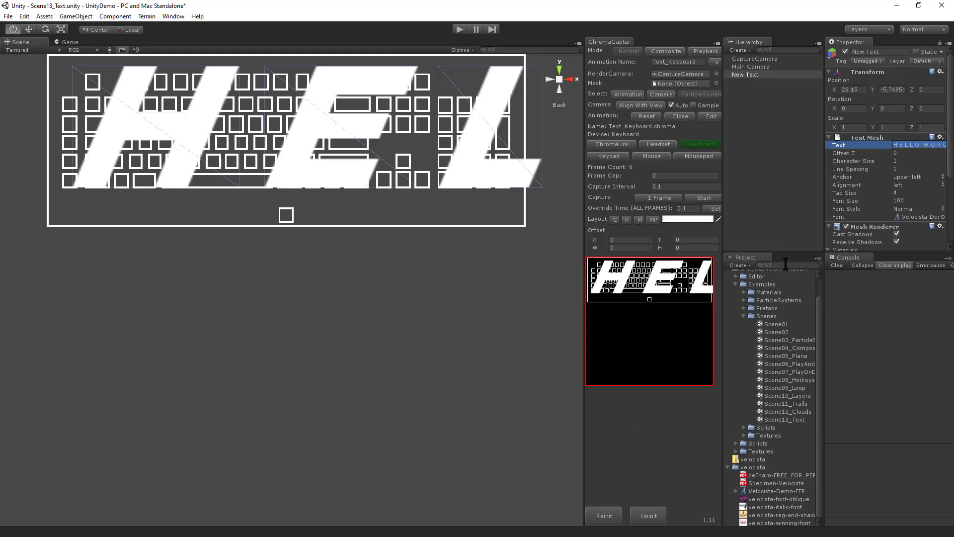
- Search the project for "trans" and attach the ChromaTranslateOverTime script to the New Text object
{"action": "type", "text": "tr"}
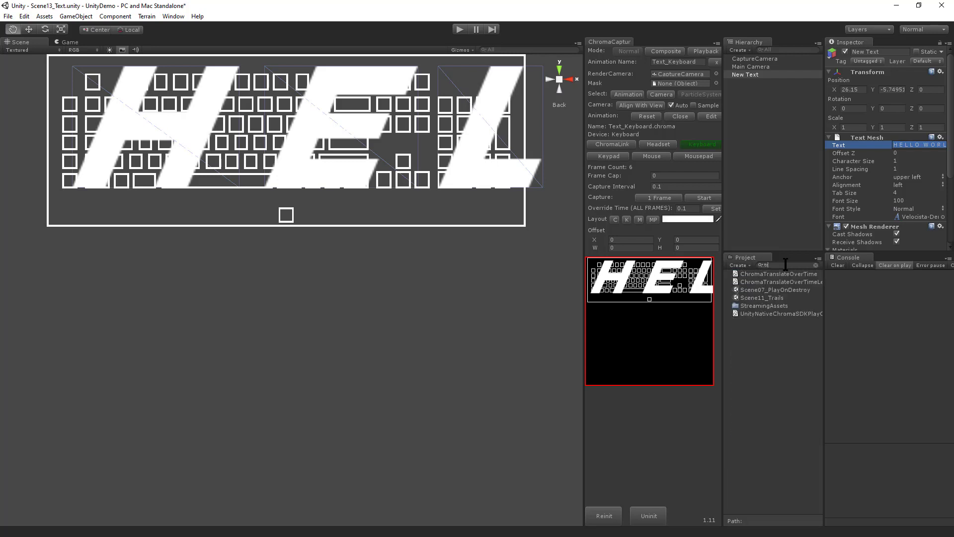
{"action": "type", "text": "ans"}
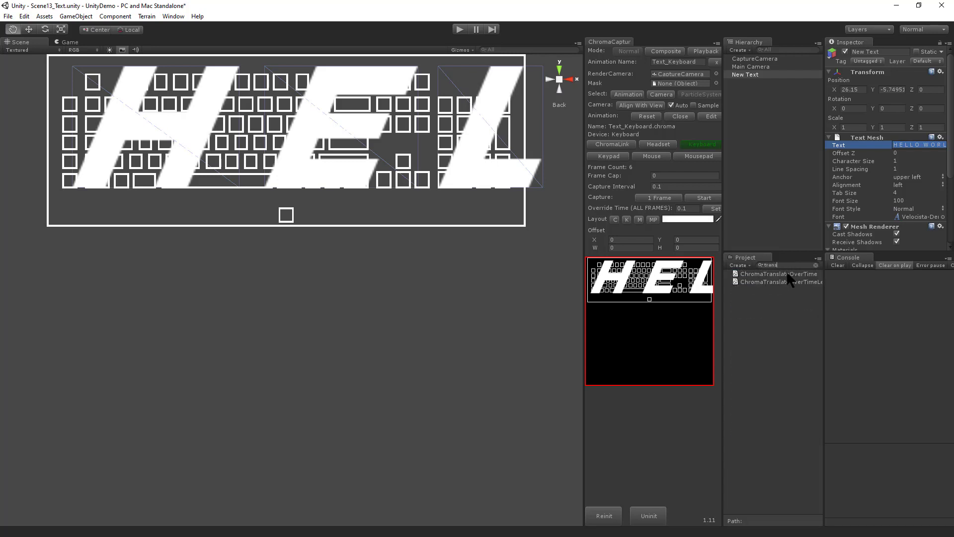
{"action": "left_click_drag", "start_coordinate": [786, 273], "coordinate": [777, 118]}
{"action": "left_click_drag", "start_coordinate": [760, 74], "coordinate": [754, 75]}
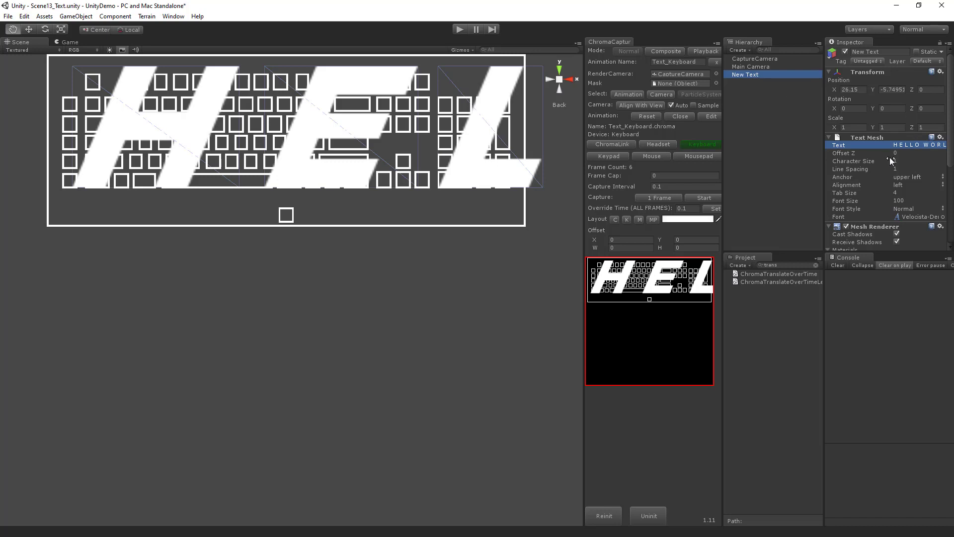
- Set the translate script's MDirection X to -6 and disable the script component
{"action": "scroll", "coordinate": [890, 157], "scroll_direction": "down", "scroll_amount": 3}
{"action": "scroll", "coordinate": [889, 157], "scroll_direction": "down", "scroll_amount": 3}
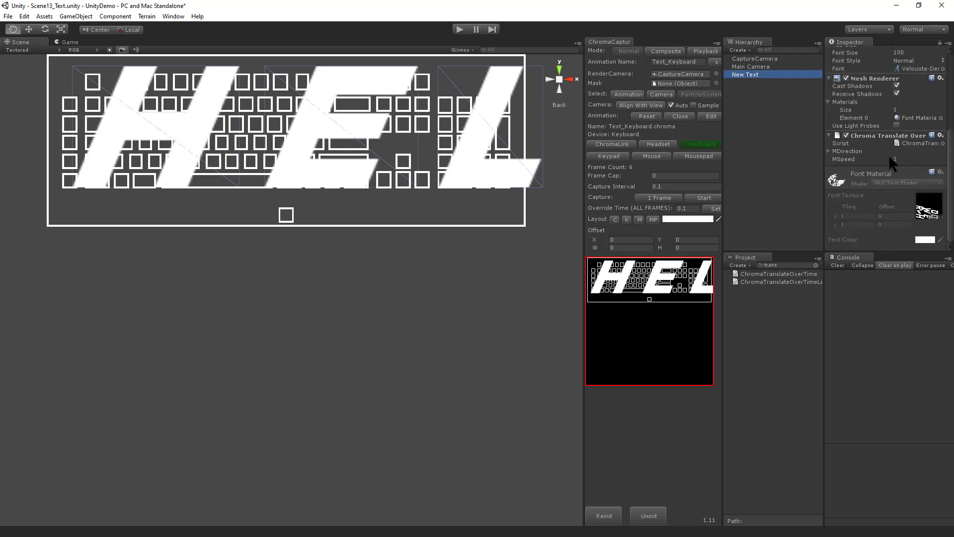
{"action": "left_click", "coordinate": [827, 150]}
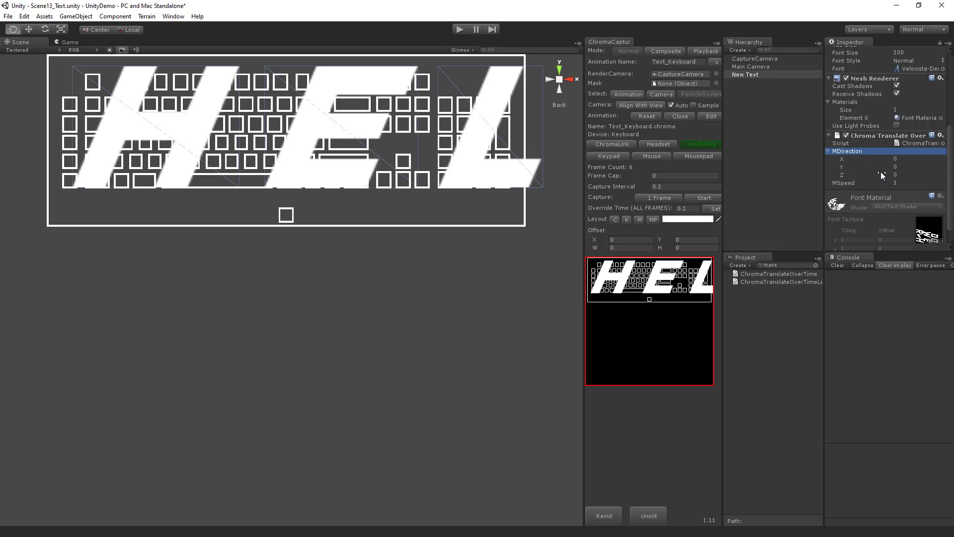
{"action": "left_click", "coordinate": [904, 157]}
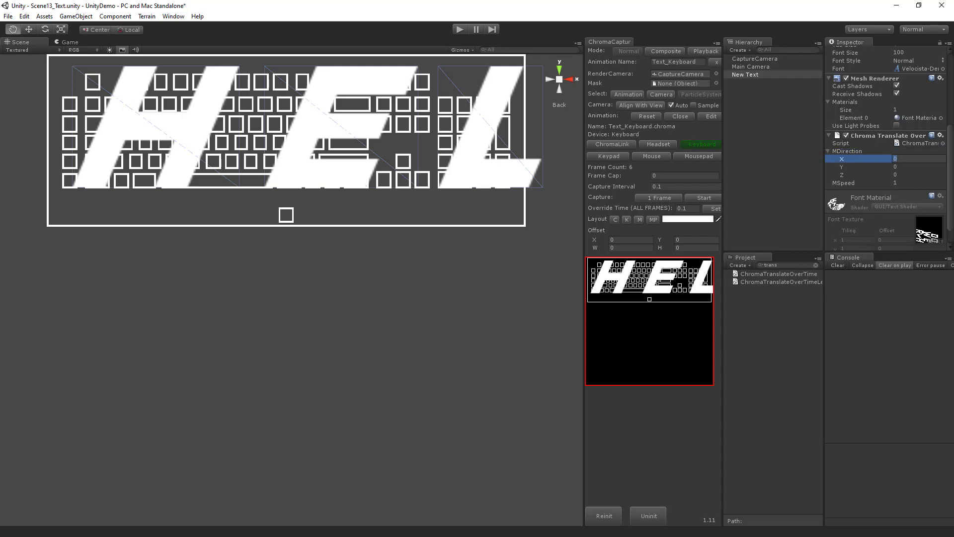
{"action": "type", "text": "-6"}
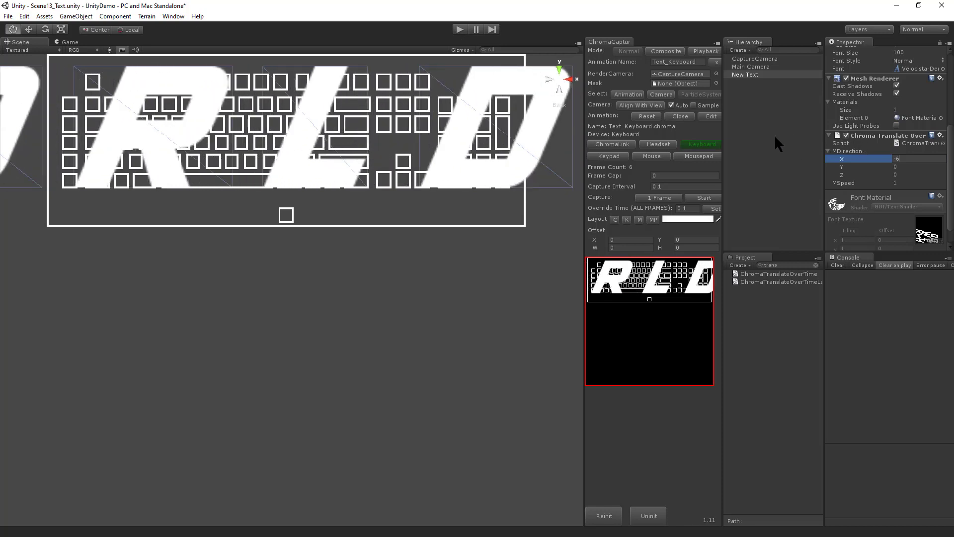
{"action": "left_click", "coordinate": [846, 136]}
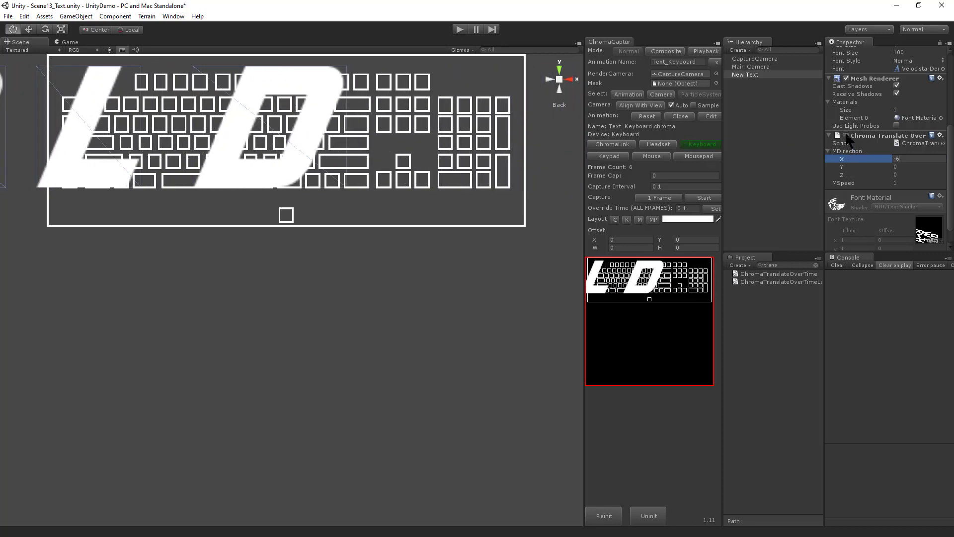
- Enter play mode, show the scene view and set the New Text object's Position X and Y to 0
{"action": "left_click", "coordinate": [459, 30]}
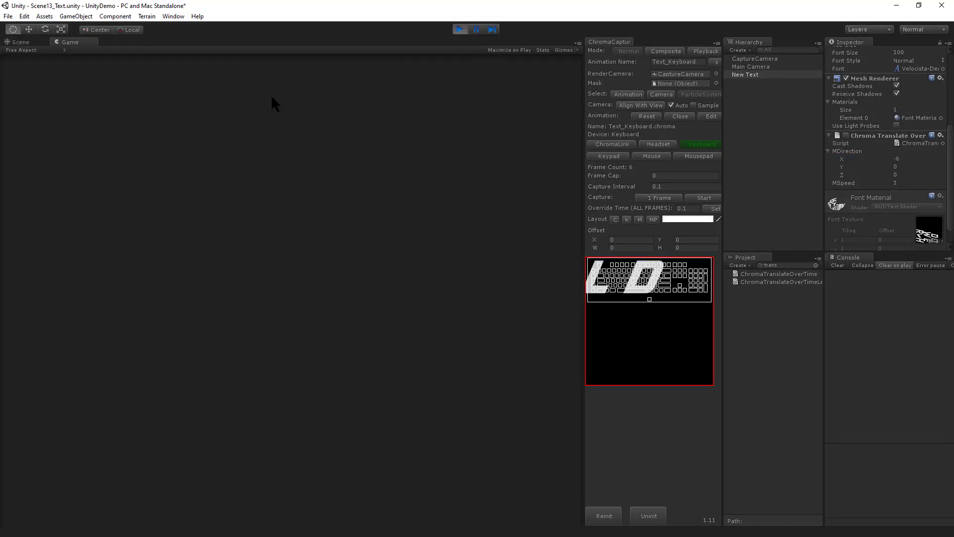
{"action": "left_click", "coordinate": [33, 42]}
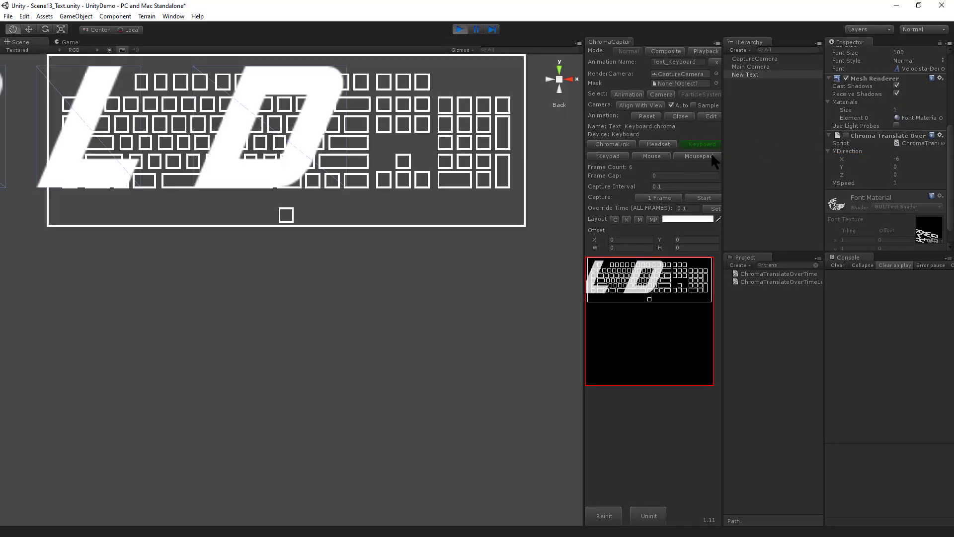
{"action": "scroll", "coordinate": [869, 155], "scroll_direction": "up", "scroll_amount": 5}
{"action": "left_click", "coordinate": [856, 90]}
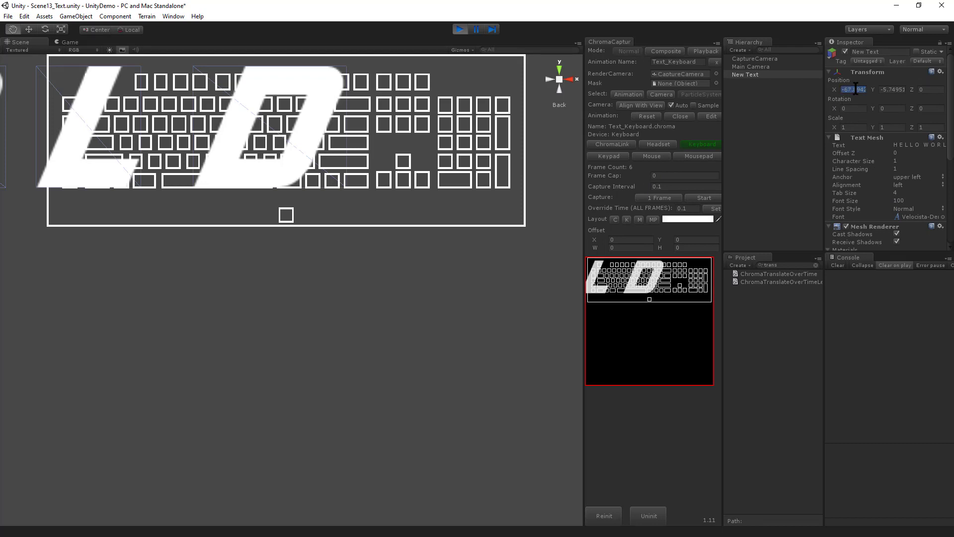
{"action": "type", "text": "0"}
{"action": "key", "text": "Tab"}
{"action": "type", "text": "0"}
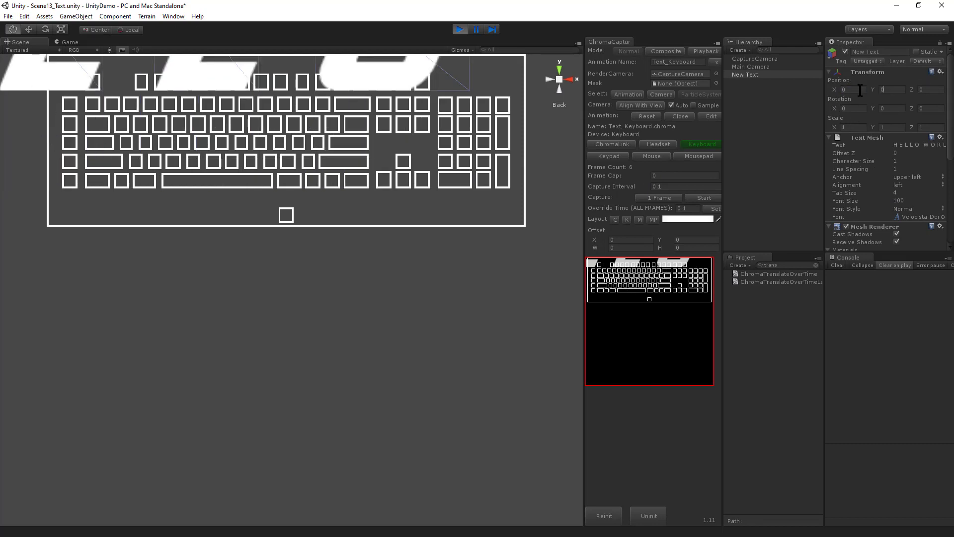
{"action": "left_click", "coordinate": [757, 75]}
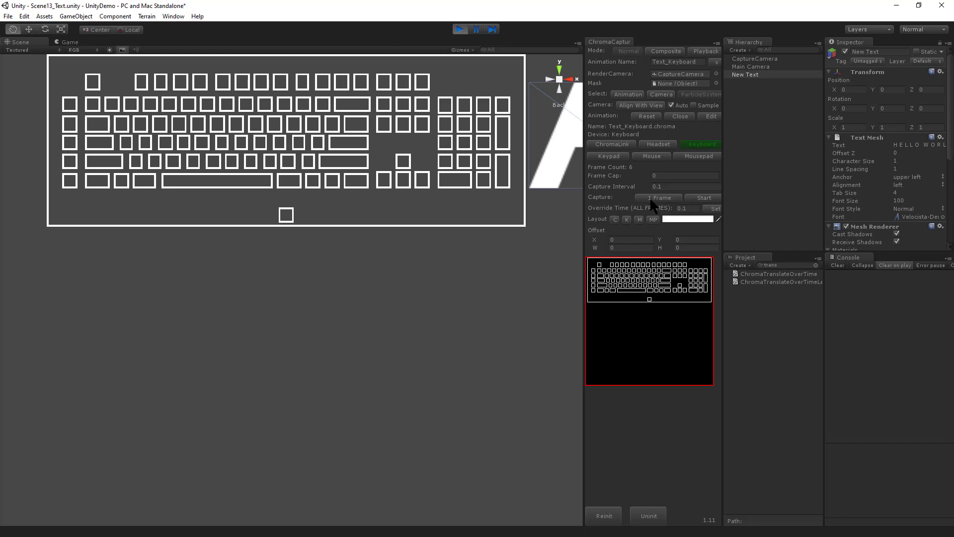
- Try a continuous capture of the text scrolling across the keyboard by enabling the translate script, and disable it partway
{"action": "left_click", "coordinate": [704, 197]}
{"action": "scroll", "coordinate": [849, 192], "scroll_direction": "down", "scroll_amount": 4}
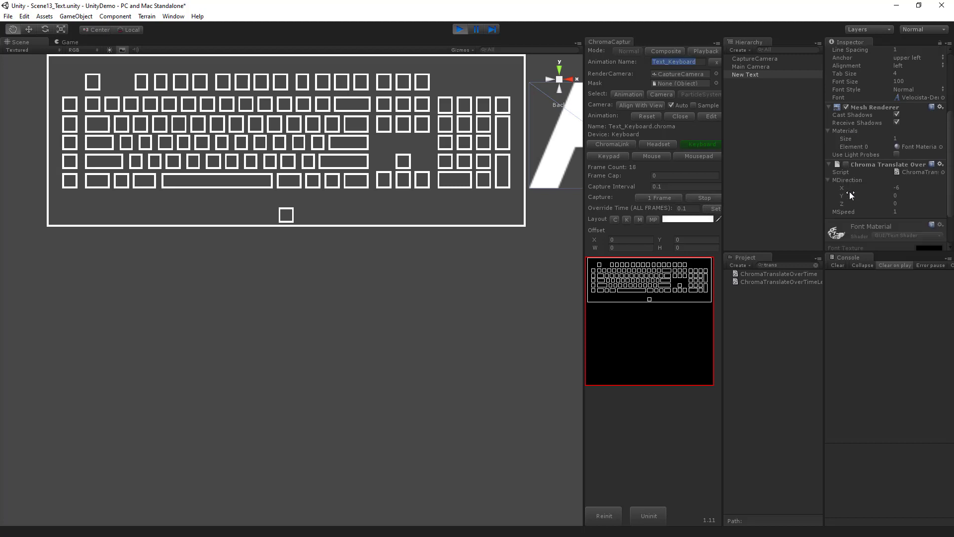
{"action": "left_click", "coordinate": [846, 165]}
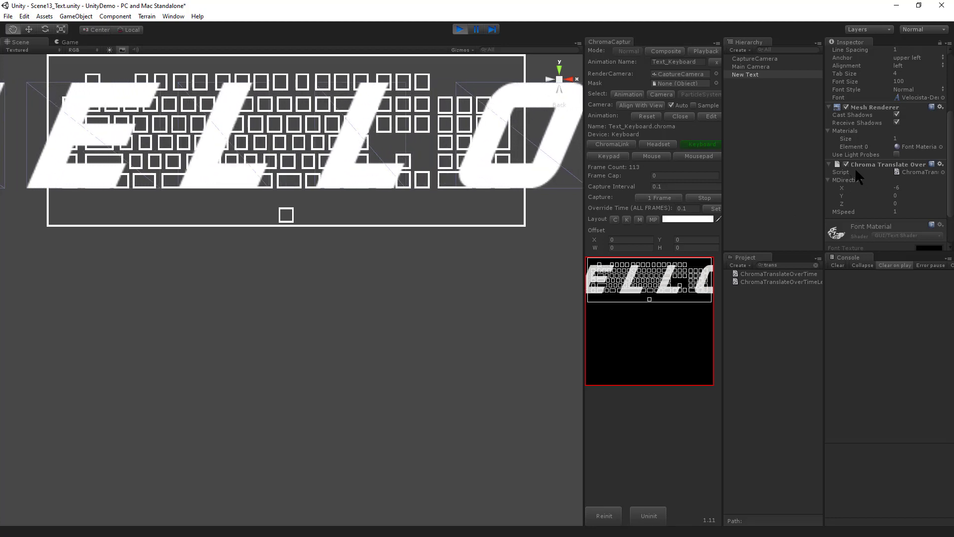
{"action": "left_click", "coordinate": [846, 164]}
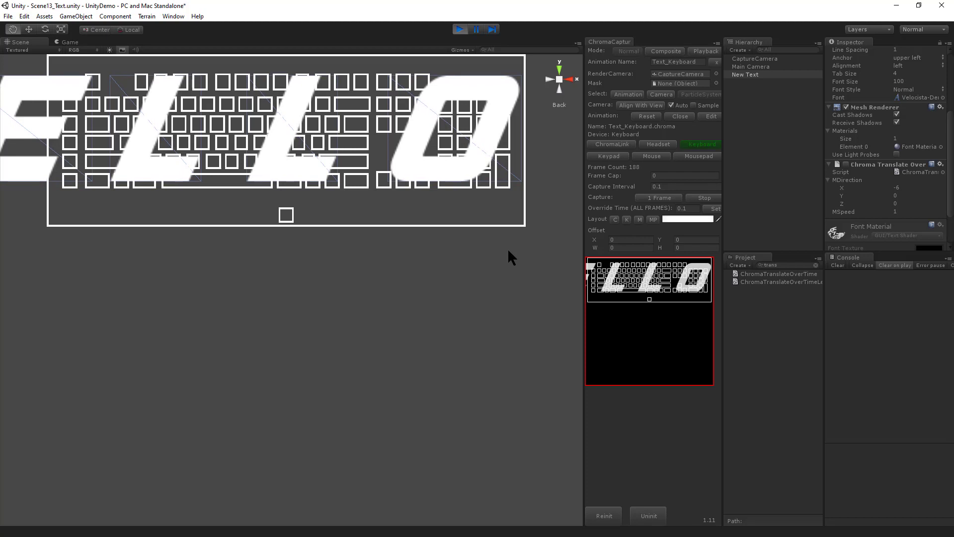
- Return the New Text object's Position X to 0 and stop the trial capture
{"action": "scroll", "coordinate": [866, 144], "scroll_direction": "up", "scroll_amount": 5}
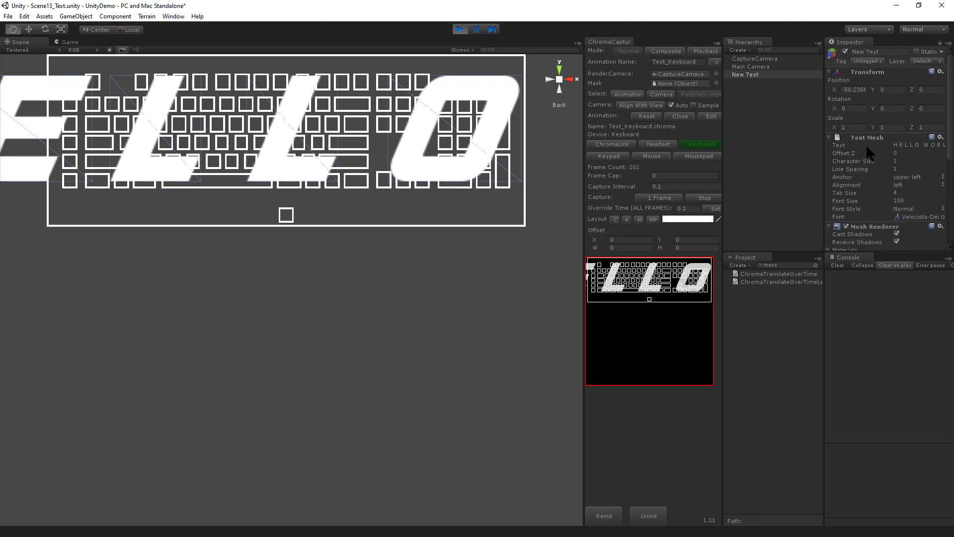
{"action": "left_click", "coordinate": [854, 90]}
{"action": "type", "text": "0"}
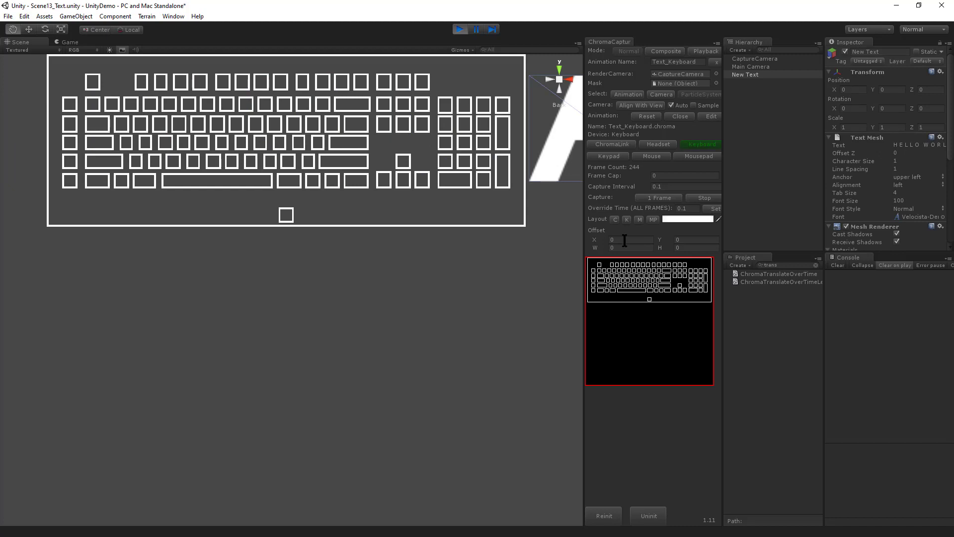
{"action": "left_click", "coordinate": [699, 197]}
- Record a fresh capture with the translate script enabled until the text has scrolled off the keyboard, stop capturing and exit play mode
{"action": "scroll", "coordinate": [893, 214], "scroll_direction": "down", "scroll_amount": 5}
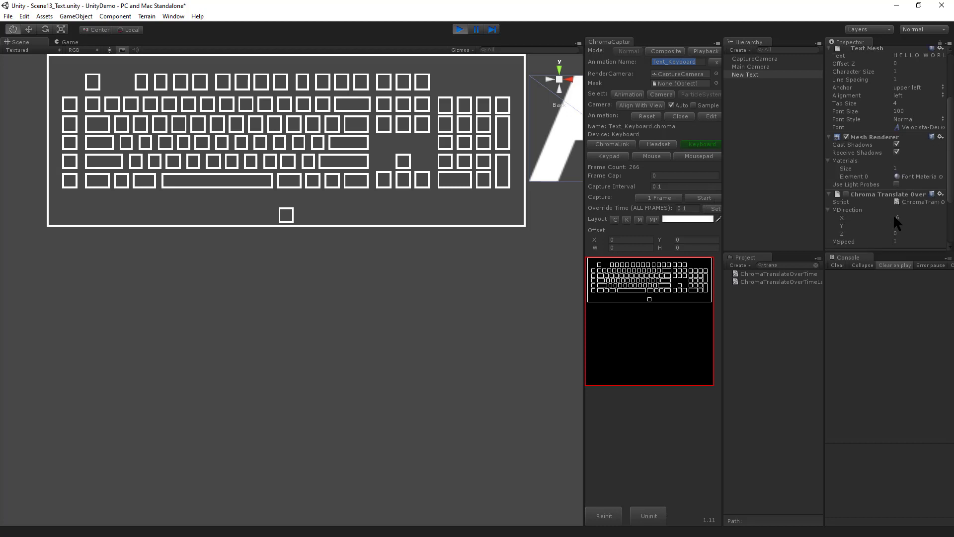
{"action": "left_click", "coordinate": [704, 195]}
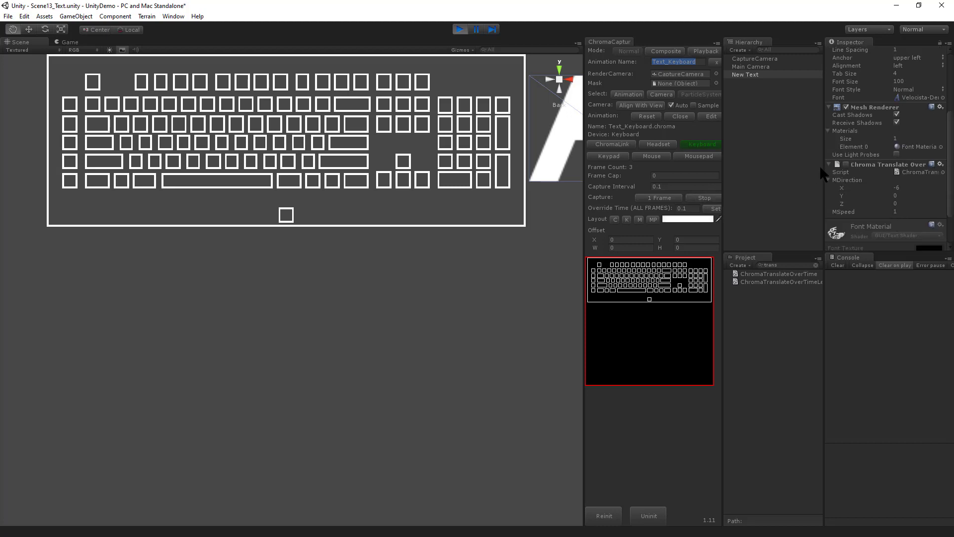
{"action": "left_click", "coordinate": [846, 165]}
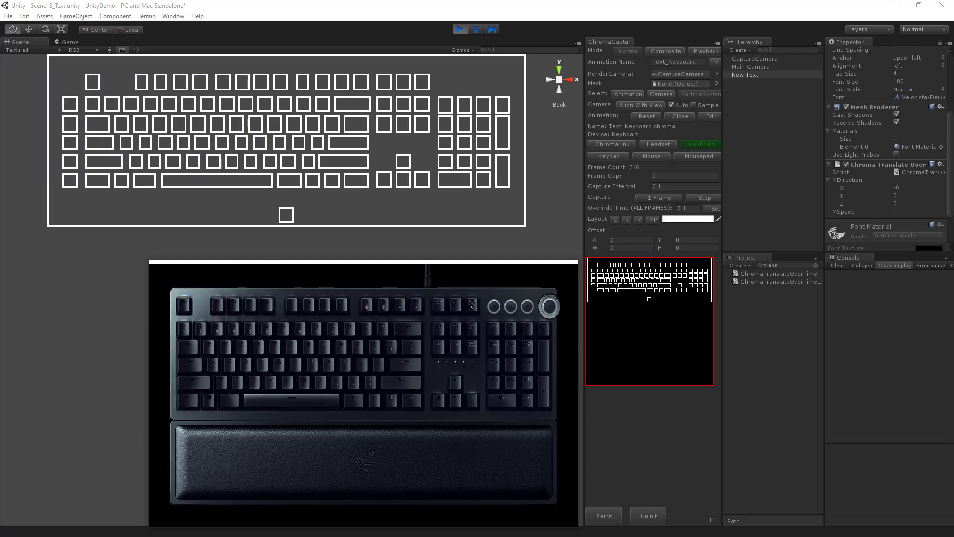
{"action": "left_click", "coordinate": [706, 197]}
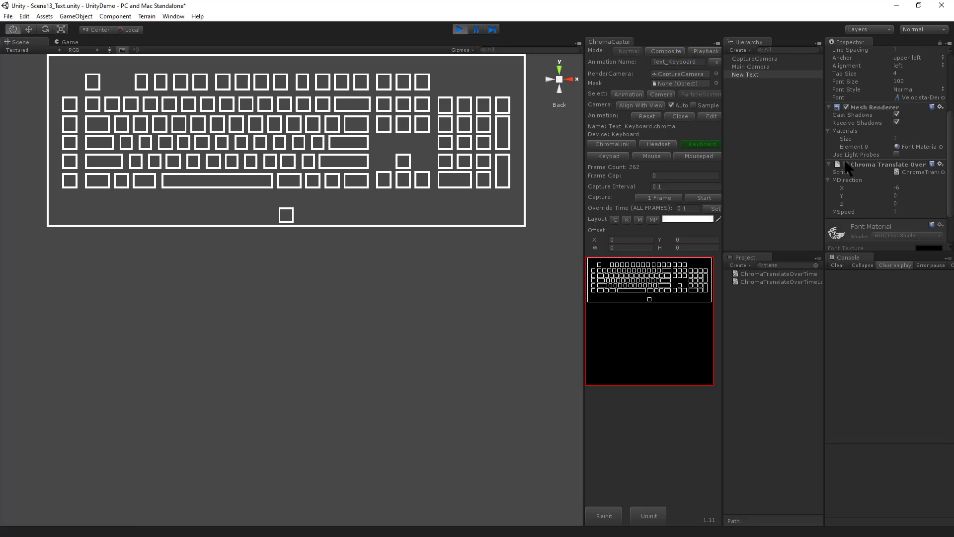
{"action": "left_click", "coordinate": [459, 30]}
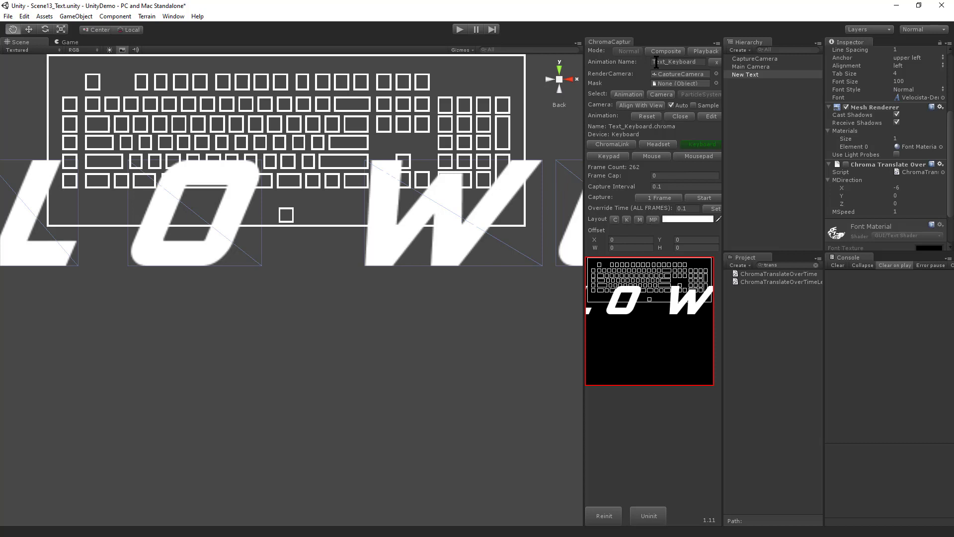
- Switch the capture window to Playback mode, find Text_Keyboard by searching the project for "text", and loop the animation
{"action": "left_click", "coordinate": [698, 50]}
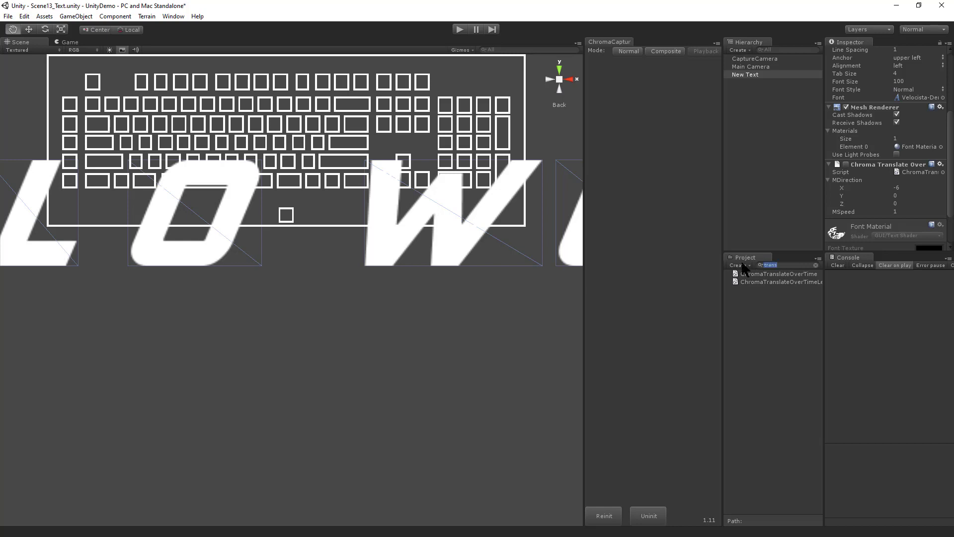
{"action": "type", "text": "text"}
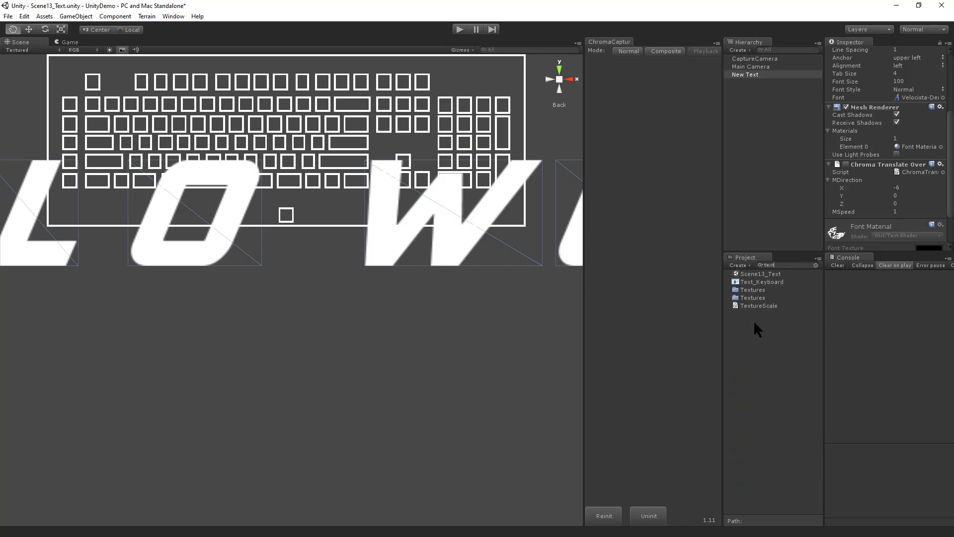
{"action": "left_click", "coordinate": [758, 281]}
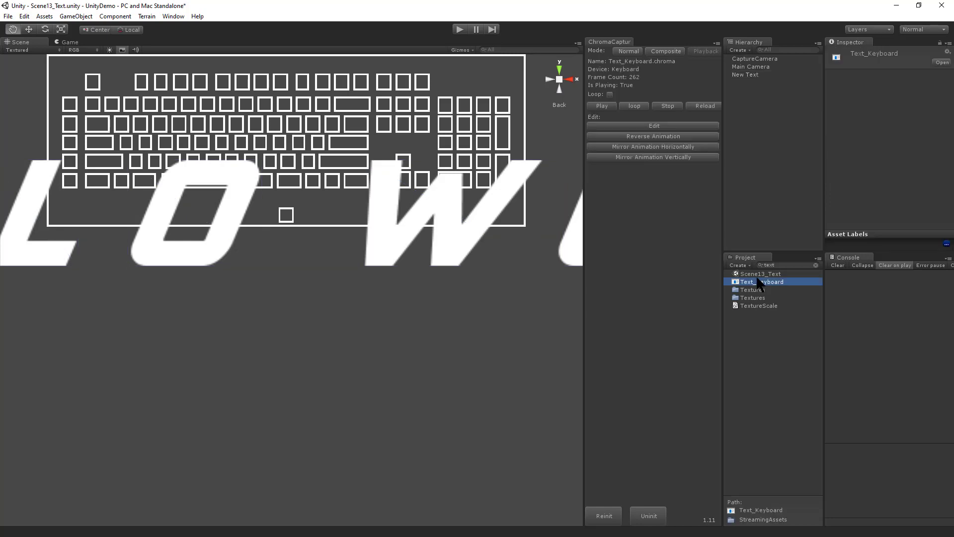
{"action": "left_click", "coordinate": [628, 105]}
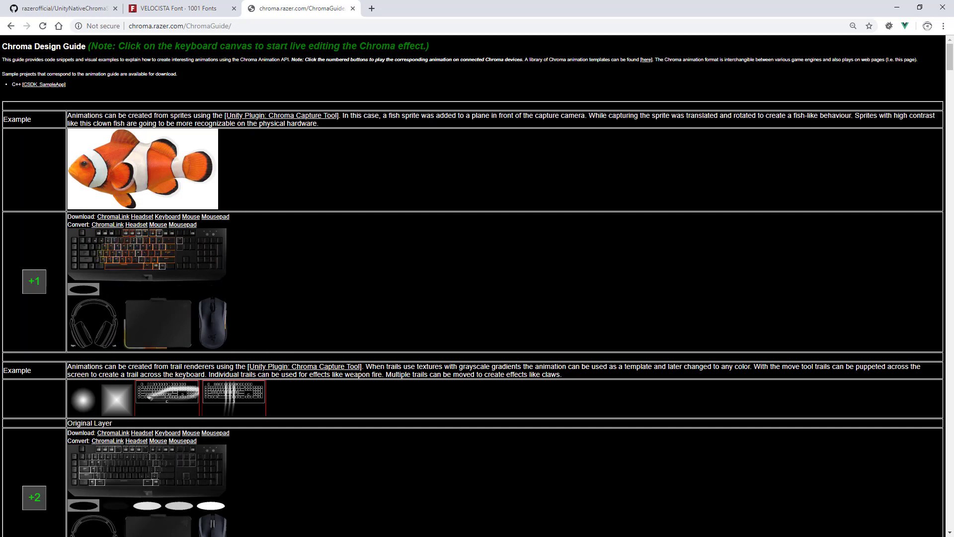
- Switch to the browser and look through the Chroma Design Guide's sprite, trail and particle animation examples, returning to the page start
{"action": "scroll", "coordinate": [477, 268], "scroll_direction": "down", "scroll_amount": 9}
{"action": "scroll", "coordinate": [188, 235], "scroll_direction": "down", "scroll_amount": 1}
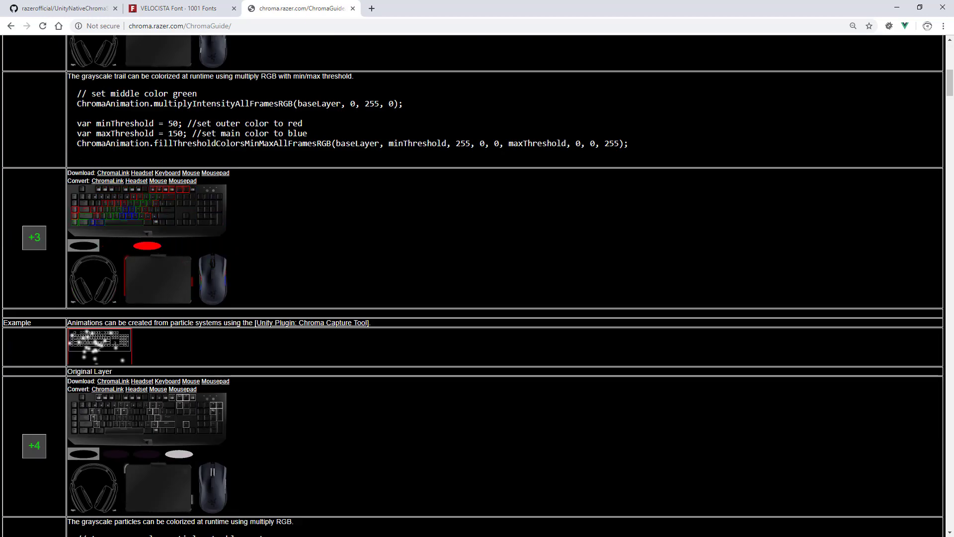
{"action": "scroll", "coordinate": [477, 268], "scroll_direction": "down", "scroll_amount": 1}
{"action": "scroll", "coordinate": [336, 428], "scroll_direction": "down", "scroll_amount": 3}
{"action": "key", "text": "Home"}
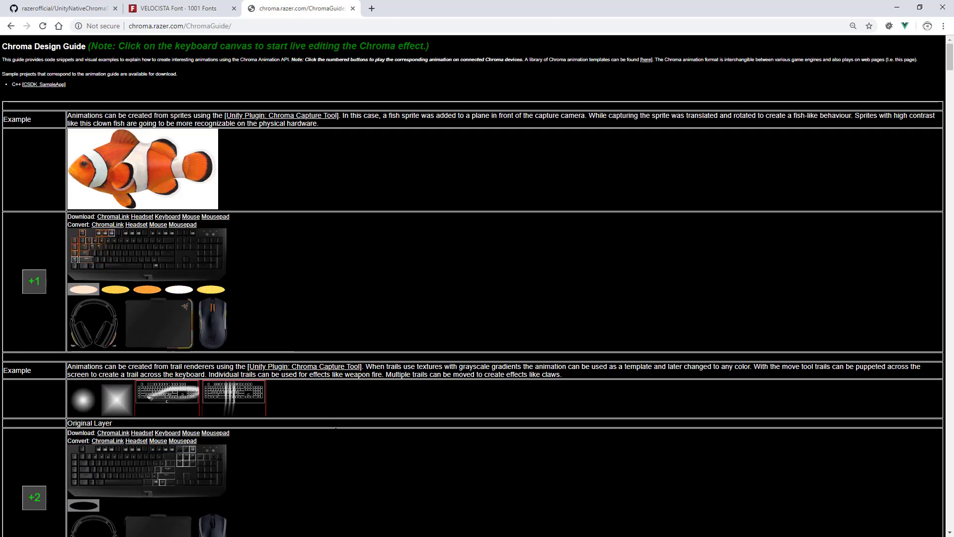